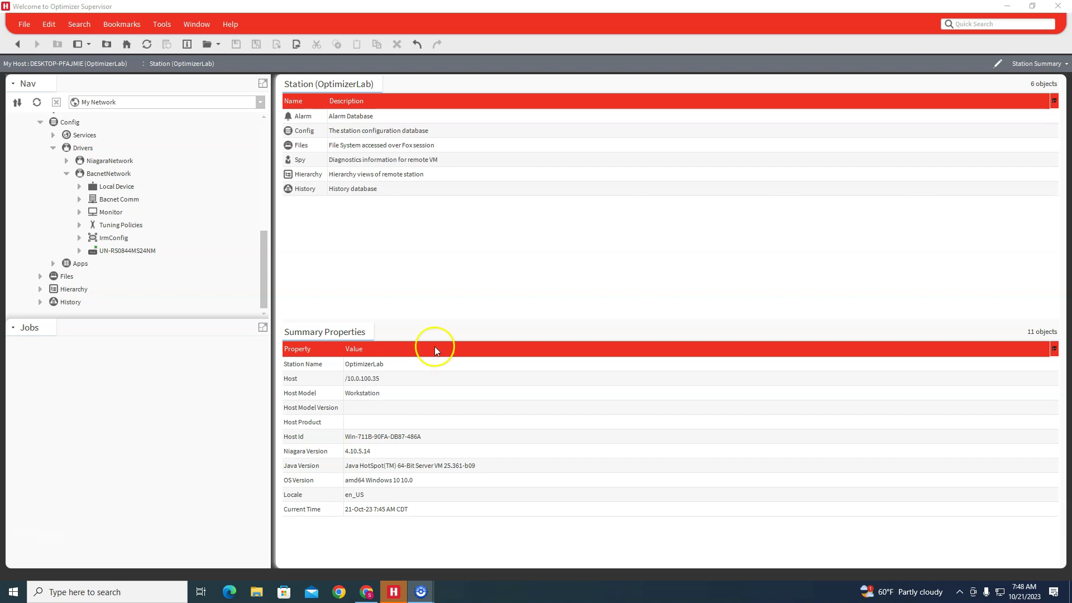
Browse C: to Downloads > FlexVAV_S7_Rev01_120 and select FlexVav_S7_1_120.ntpl
{"action": "scroll", "coordinate": [190, 251], "scroll_direction": "up", "scroll_amount": 5}
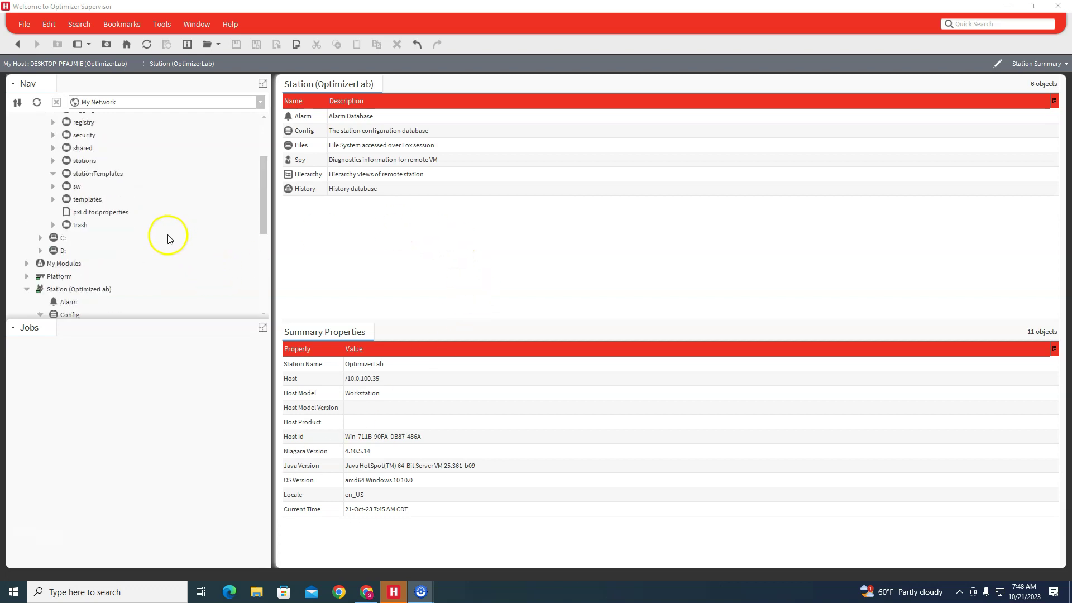
{"action": "scroll", "coordinate": [165, 241], "scroll_direction": "up", "scroll_amount": 2}
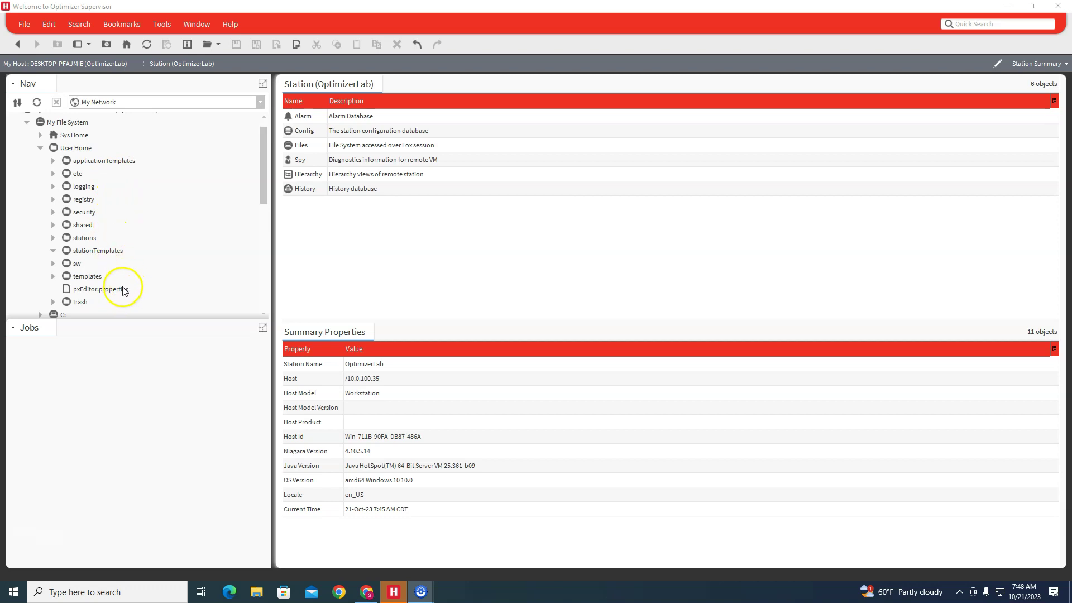
{"action": "scroll", "coordinate": [111, 278], "scroll_direction": "down", "scroll_amount": 3}
{"action": "scroll", "coordinate": [112, 275], "scroll_direction": "down", "scroll_amount": 2}
{"action": "scroll", "coordinate": [66, 239], "scroll_direction": "up", "scroll_amount": 2}
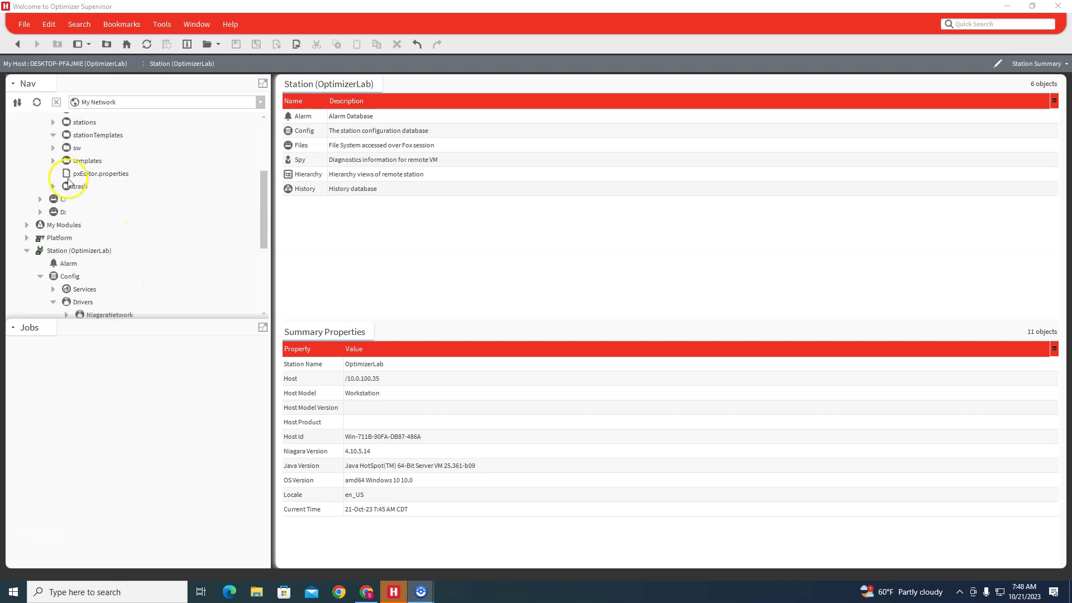
{"action": "left_click", "coordinate": [40, 199]}
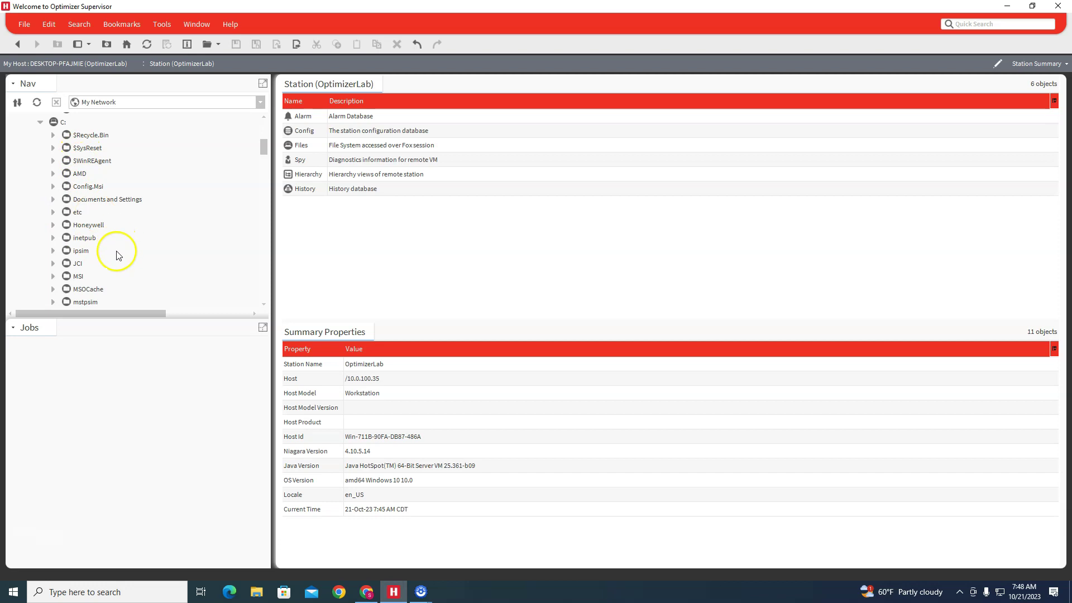
{"action": "scroll", "coordinate": [115, 252], "scroll_direction": "down", "scroll_amount": 6}
{"action": "scroll", "coordinate": [101, 217], "scroll_direction": "up", "scroll_amount": 1}
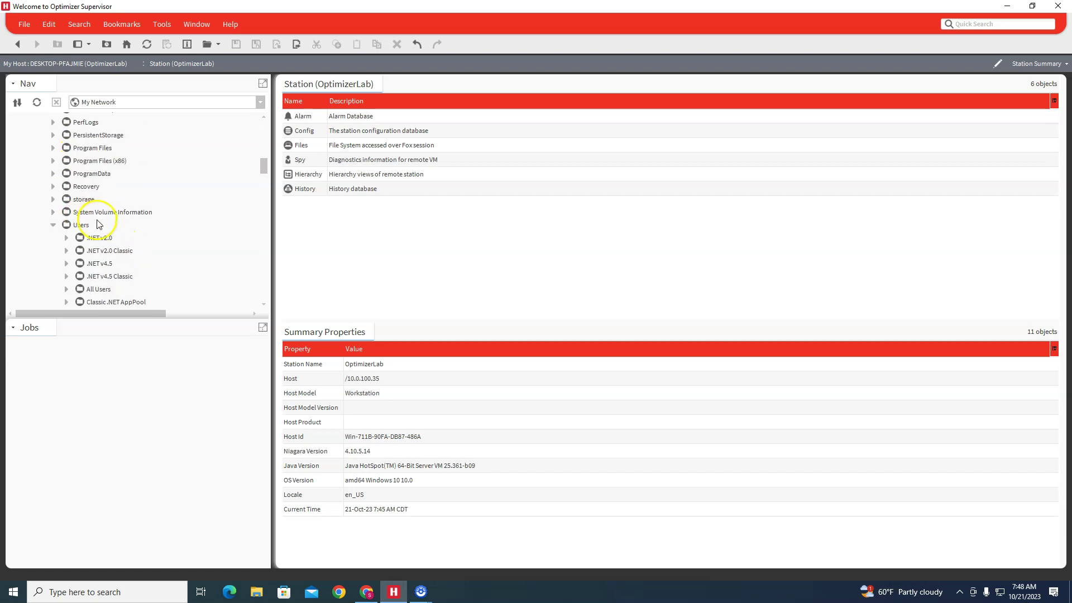
{"action": "scroll", "coordinate": [84, 254], "scroll_direction": "down", "scroll_amount": 5}
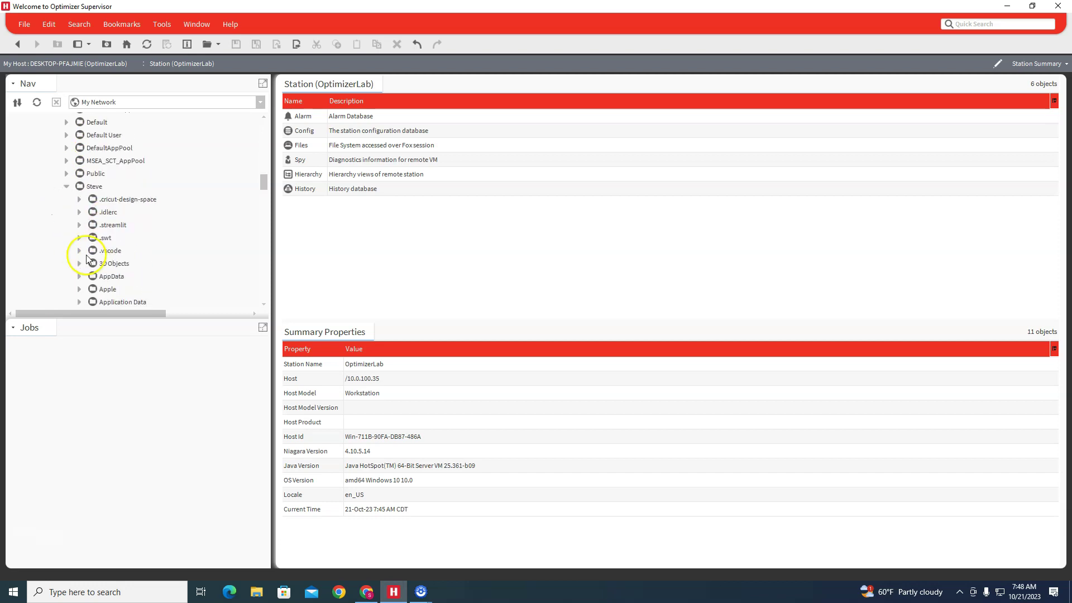
{"action": "scroll", "coordinate": [106, 259], "scroll_direction": "down", "scroll_amount": 3}
{"action": "double_click", "coordinate": [116, 217]}
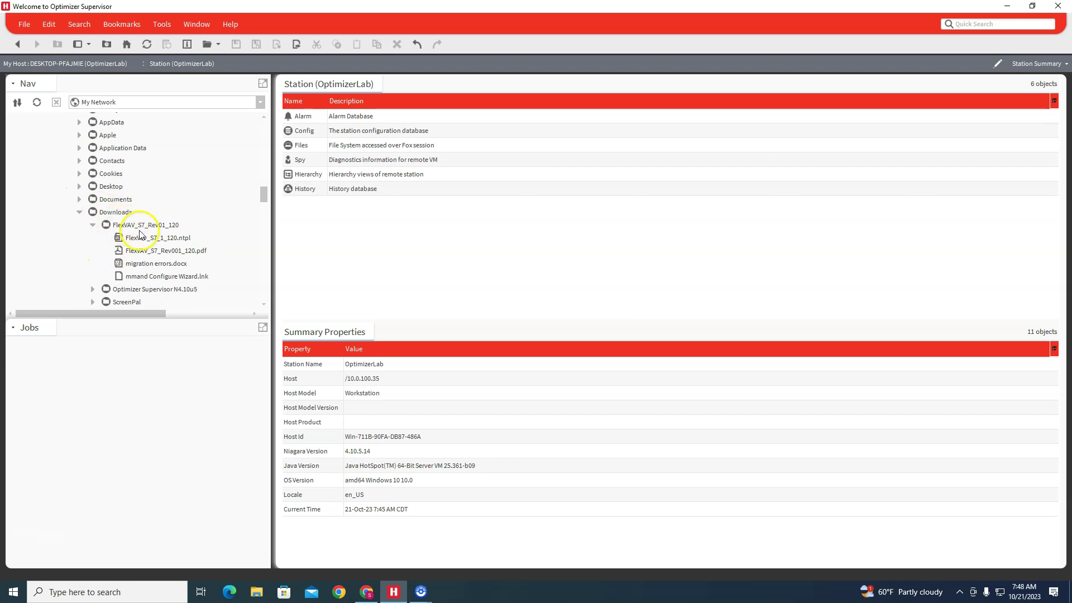
{"action": "left_click", "coordinate": [166, 240]}
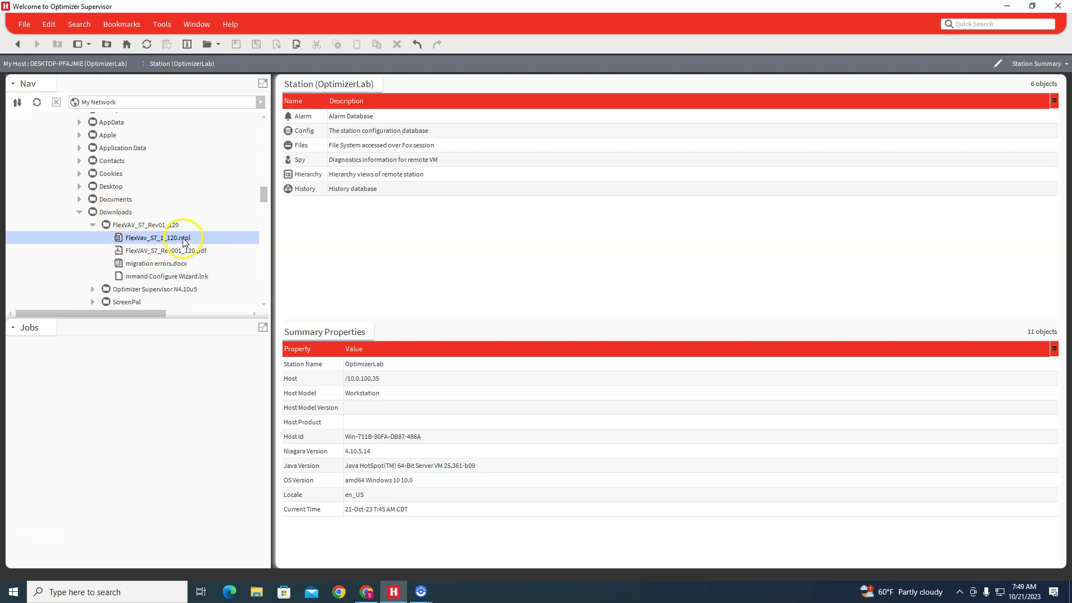
Copy FlexVav_S7_1_120.ntpl into the User Home templates folder, replacing the existing copy
{"action": "right_click", "coordinate": [182, 238]}
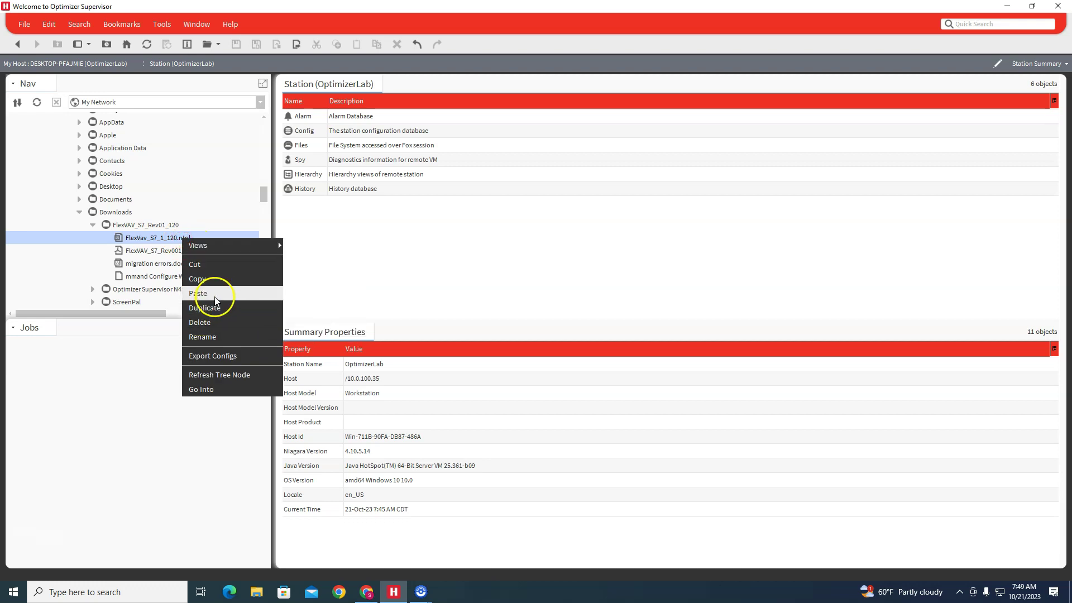
{"action": "left_click", "coordinate": [215, 281]}
{"action": "scroll", "coordinate": [179, 256], "scroll_direction": "up", "scroll_amount": 10}
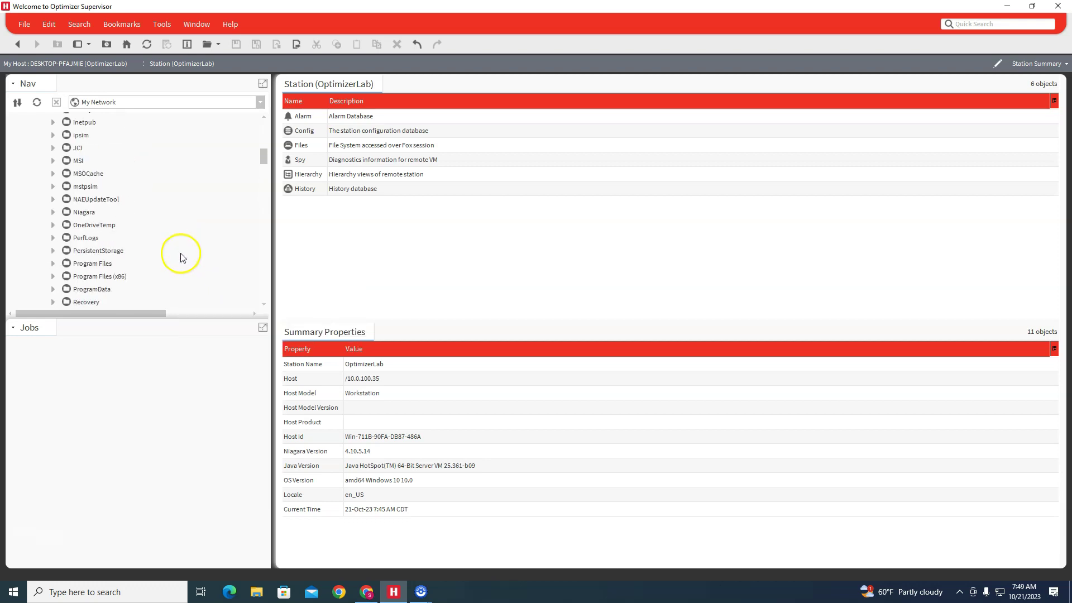
{"action": "scroll", "coordinate": [179, 256], "scroll_direction": "up", "scroll_amount": 1}
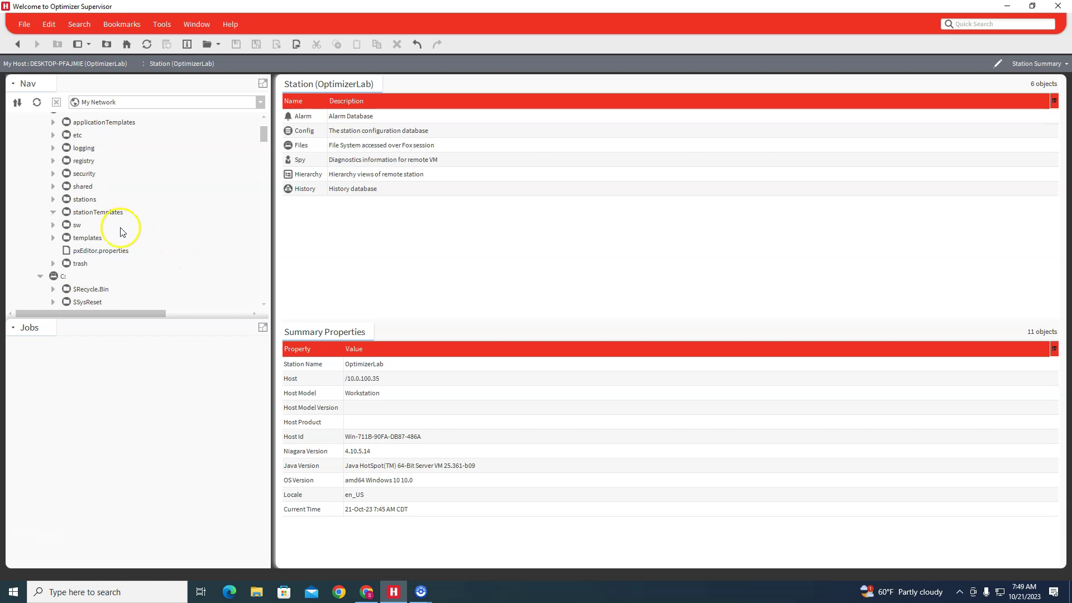
{"action": "left_click", "coordinate": [84, 239]}
{"action": "right_click", "coordinate": [84, 239]}
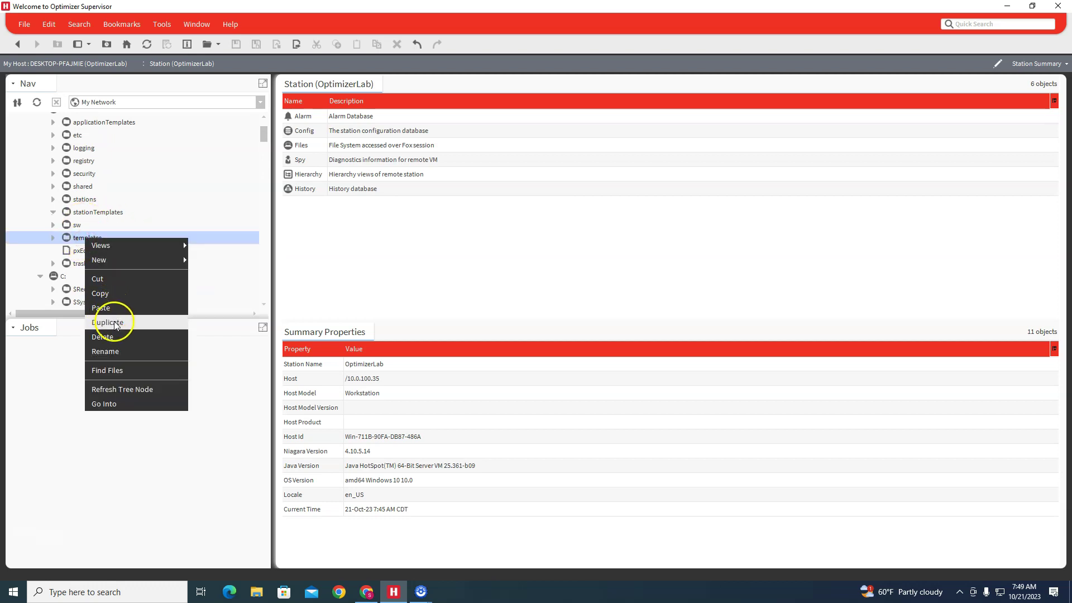
{"action": "left_click", "coordinate": [106, 308]}
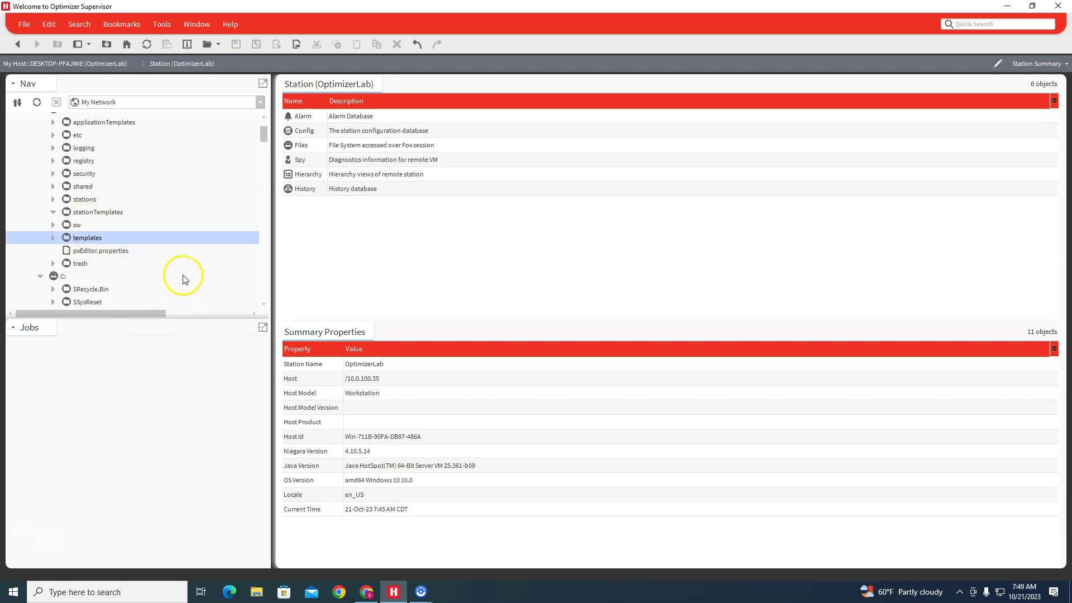
{"action": "right_click", "coordinate": [96, 237]}
{"action": "left_click", "coordinate": [126, 304]}
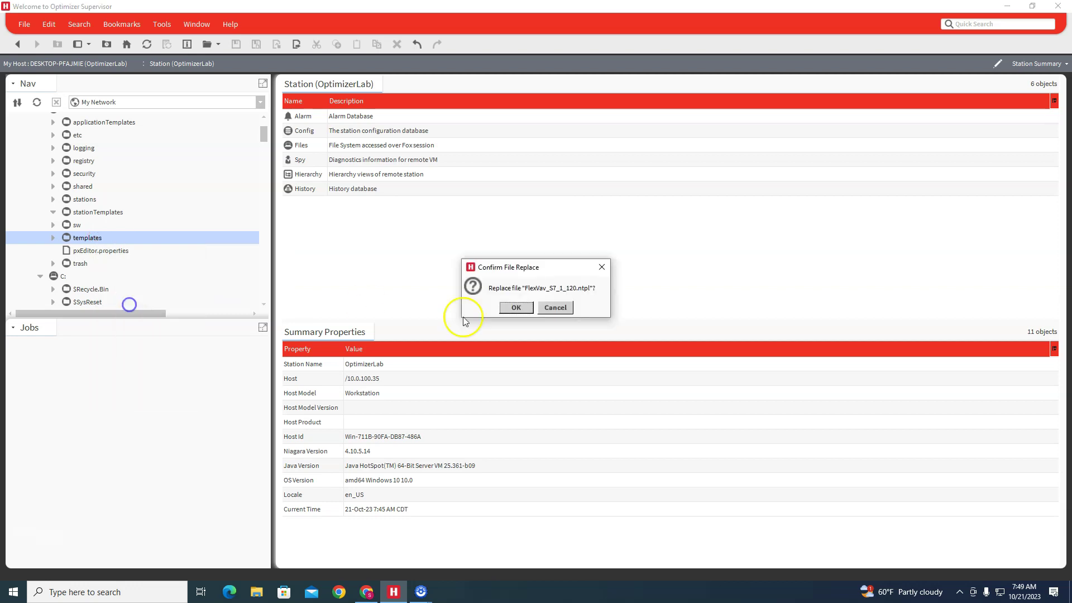
Expand templates to check the pasted file, then collapse the C: drive
{"action": "left_click", "coordinate": [512, 306]}
{"action": "scroll", "coordinate": [175, 229], "scroll_direction": "down", "scroll_amount": 2}
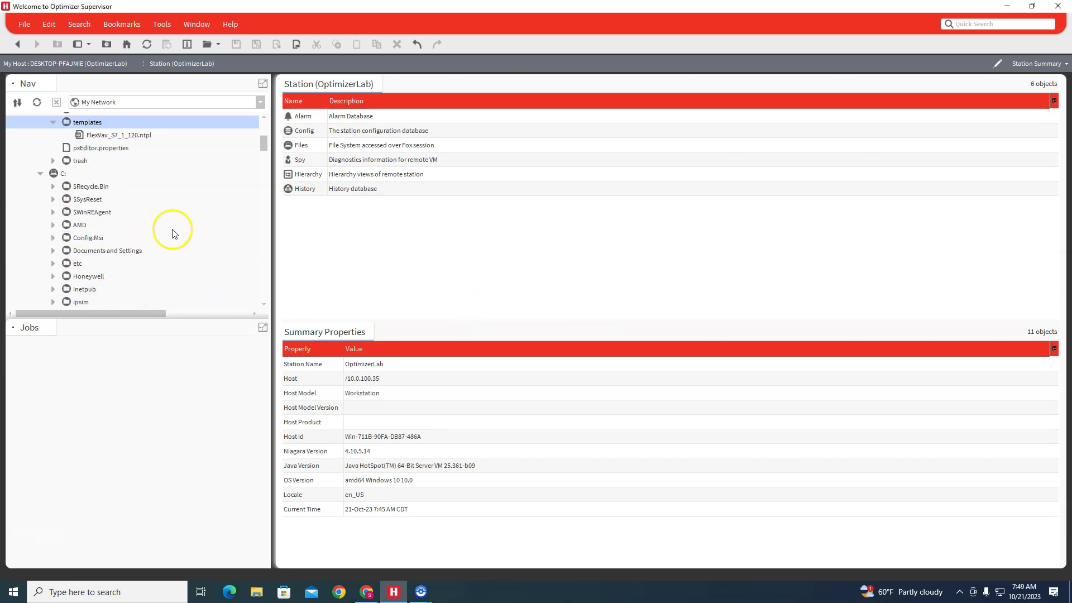
{"action": "scroll", "coordinate": [154, 257], "scroll_direction": "down", "scroll_amount": 3}
{"action": "scroll", "coordinate": [150, 258], "scroll_direction": "down", "scroll_amount": 6}
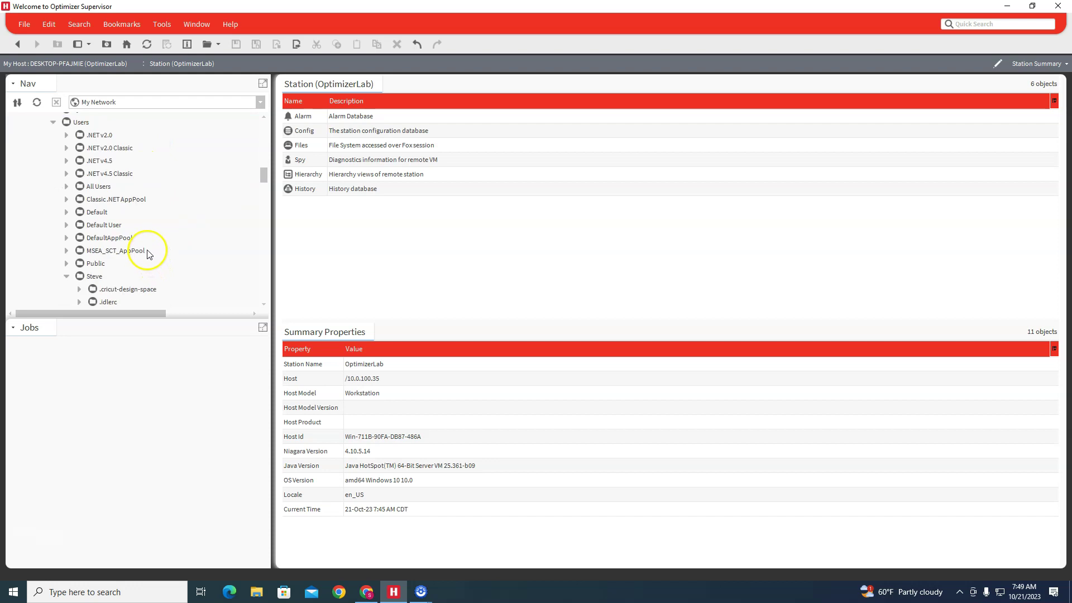
{"action": "scroll", "coordinate": [146, 244], "scroll_direction": "up", "scroll_amount": 8}
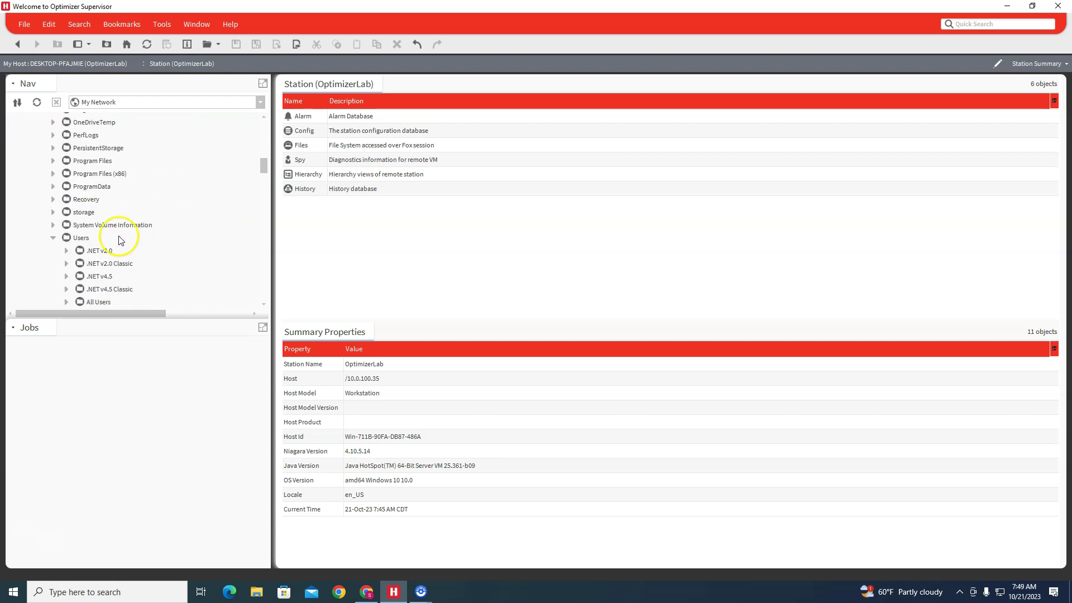
{"action": "left_click", "coordinate": [41, 213]}
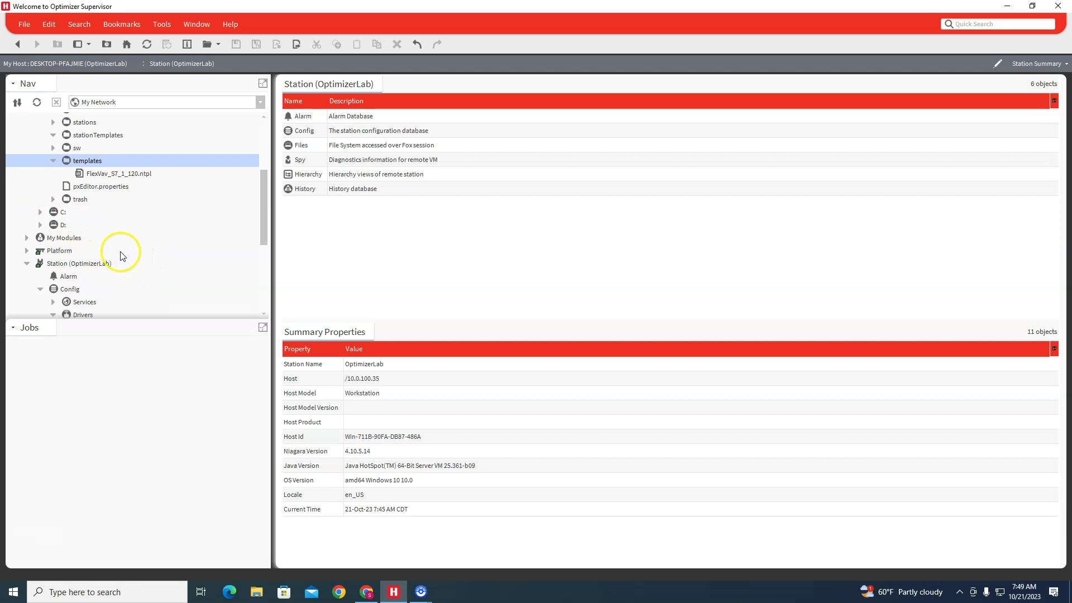
Paste the template under BacnetNetwork as VAV_1_1, accept the default prompts, and open its schematic
{"action": "scroll", "coordinate": [120, 252], "scroll_direction": "down", "scroll_amount": 4}
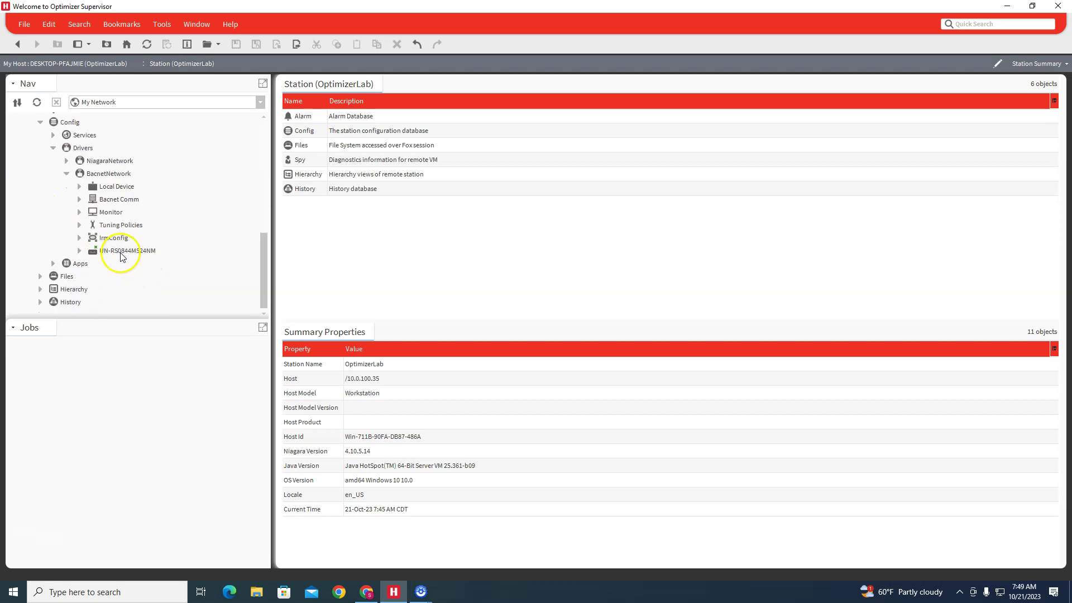
{"action": "right_click", "coordinate": [116, 178]}
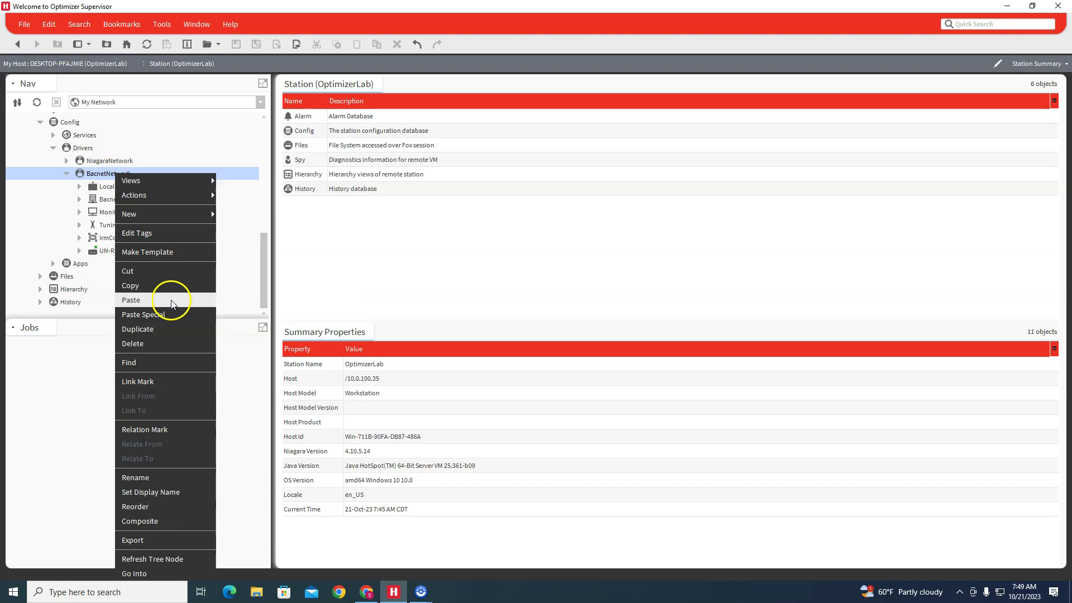
{"action": "left_click", "coordinate": [170, 301]}
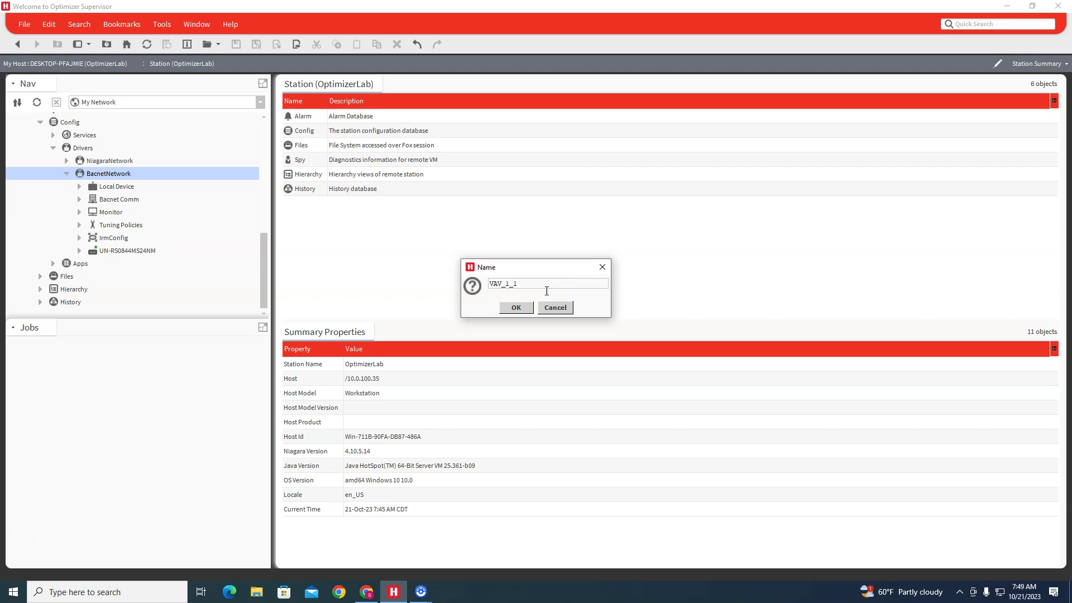
{"action": "left_click", "coordinate": [517, 311]}
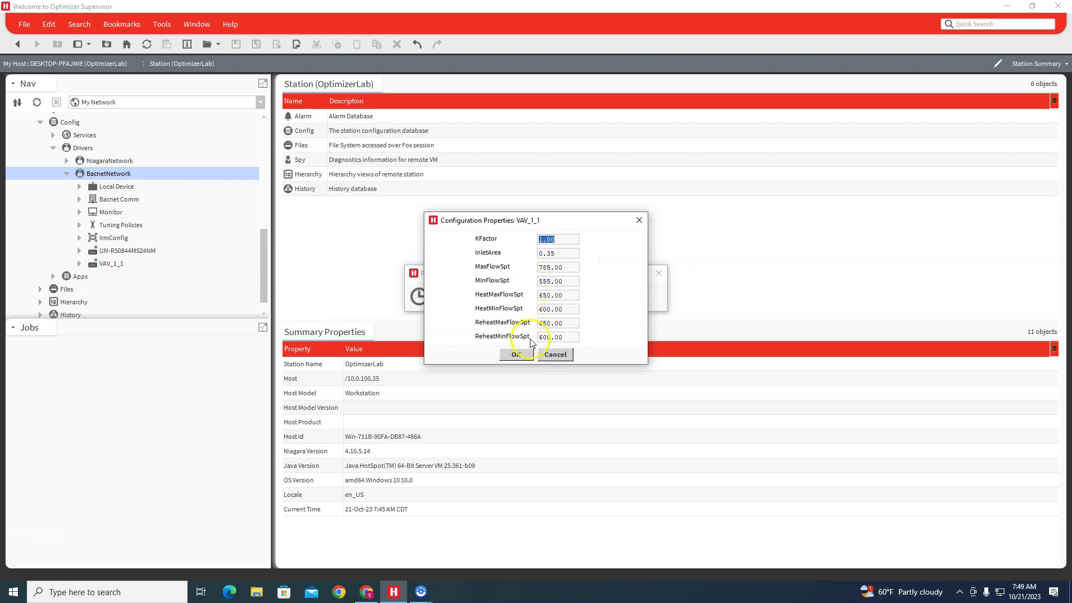
{"action": "left_click", "coordinate": [517, 355]}
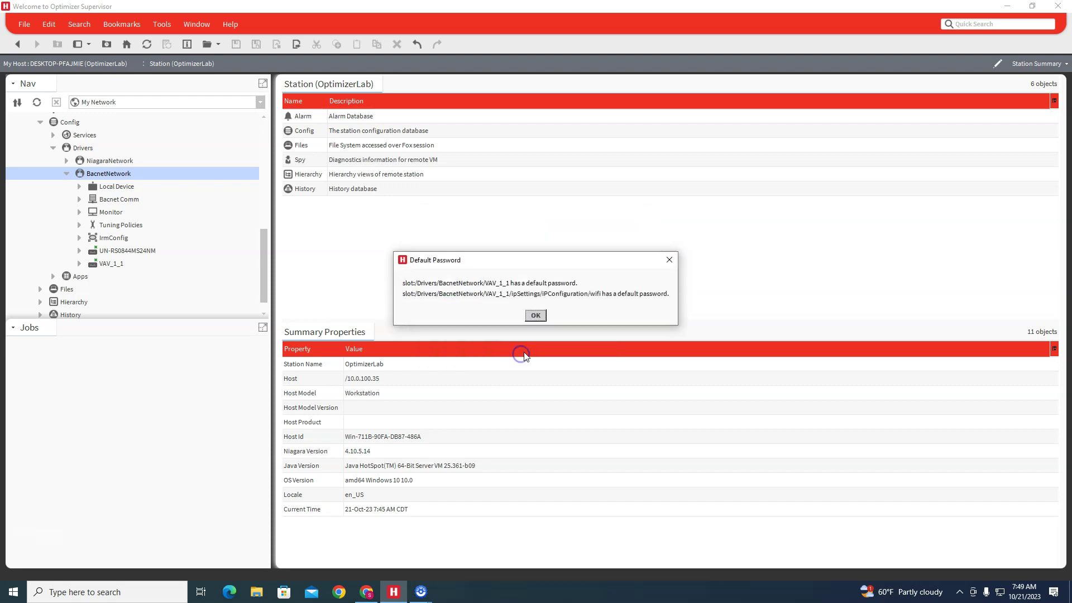
{"action": "left_click", "coordinate": [534, 316]}
{"action": "double_click", "coordinate": [96, 264]}
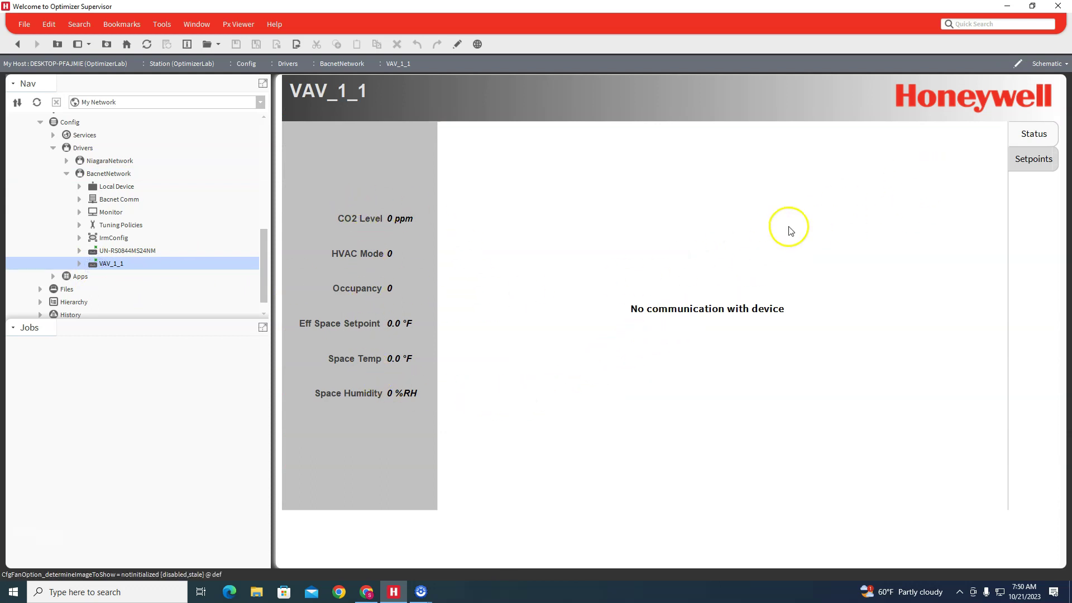
Show VAV_1_1's Setpoints page and bring up the view selector list
{"action": "left_click", "coordinate": [1030, 161]}
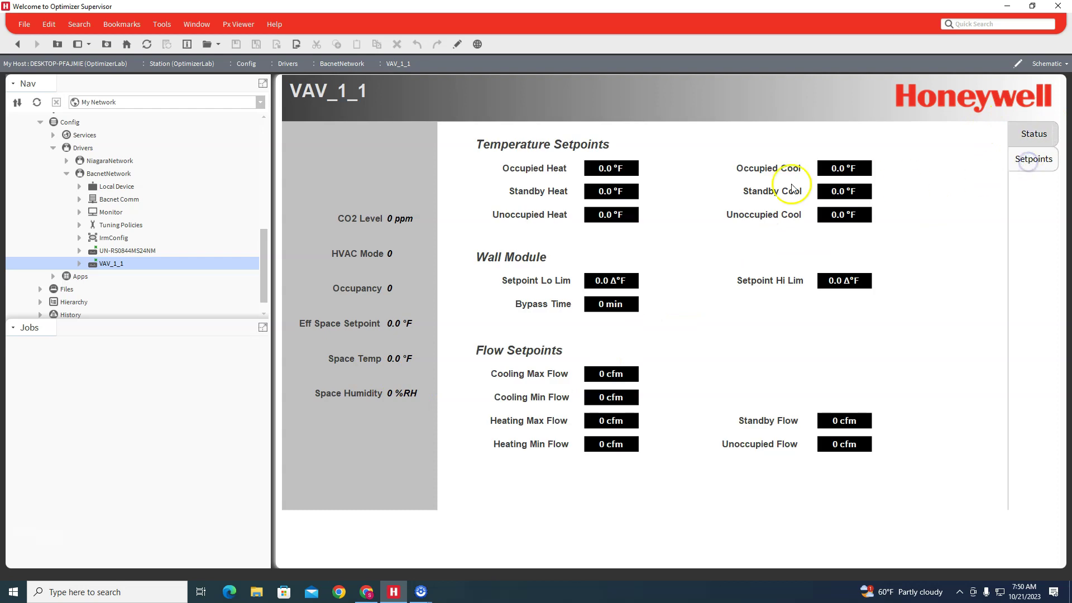
{"action": "left_click", "coordinate": [1052, 64]}
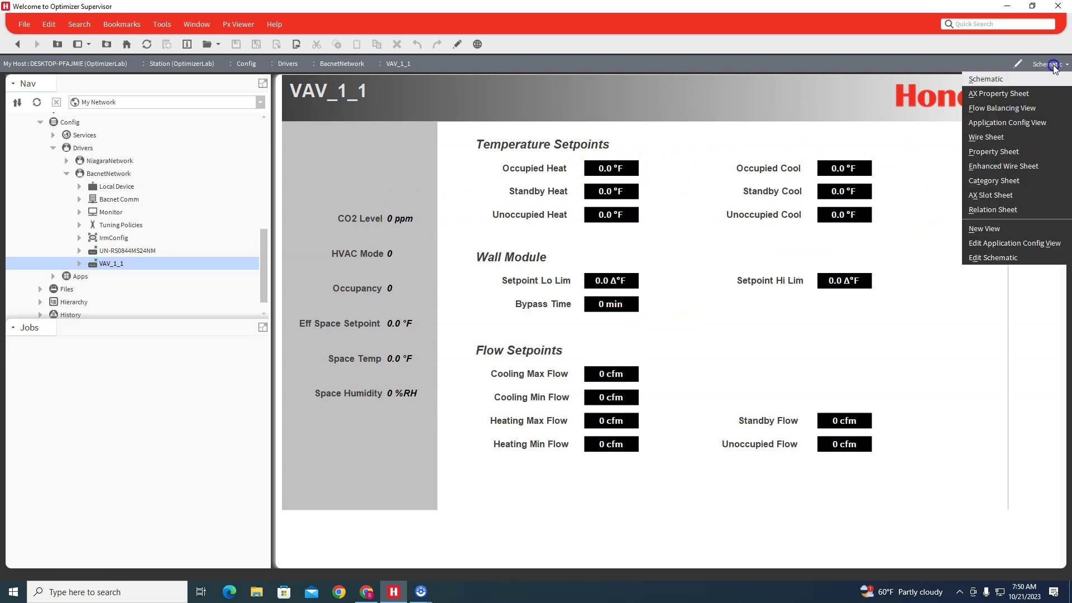
{"action": "left_click", "coordinate": [1037, 123]}
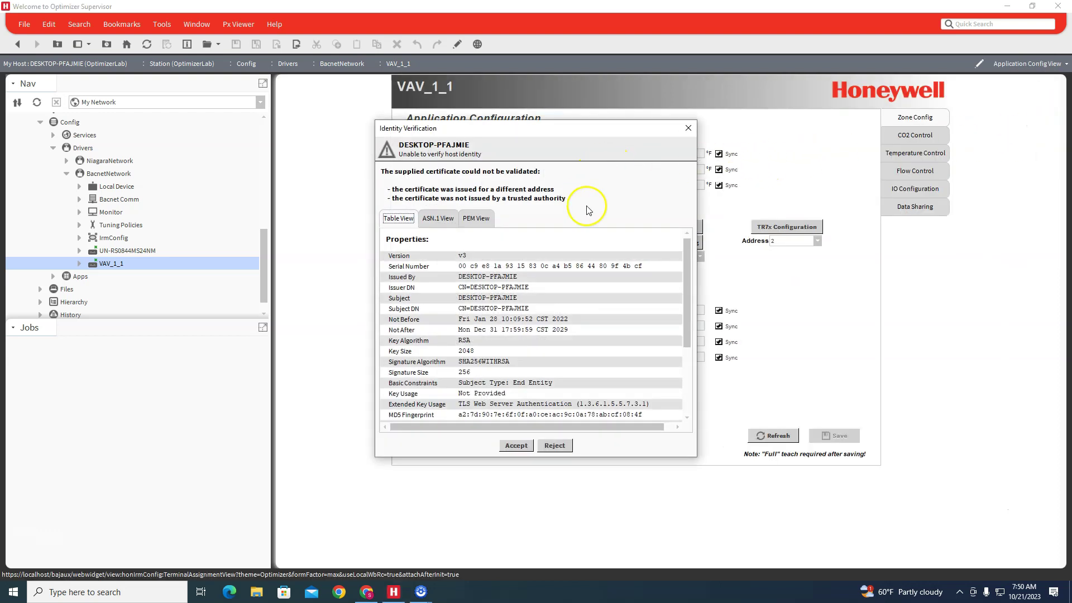
{"action": "left_click", "coordinate": [516, 446]}
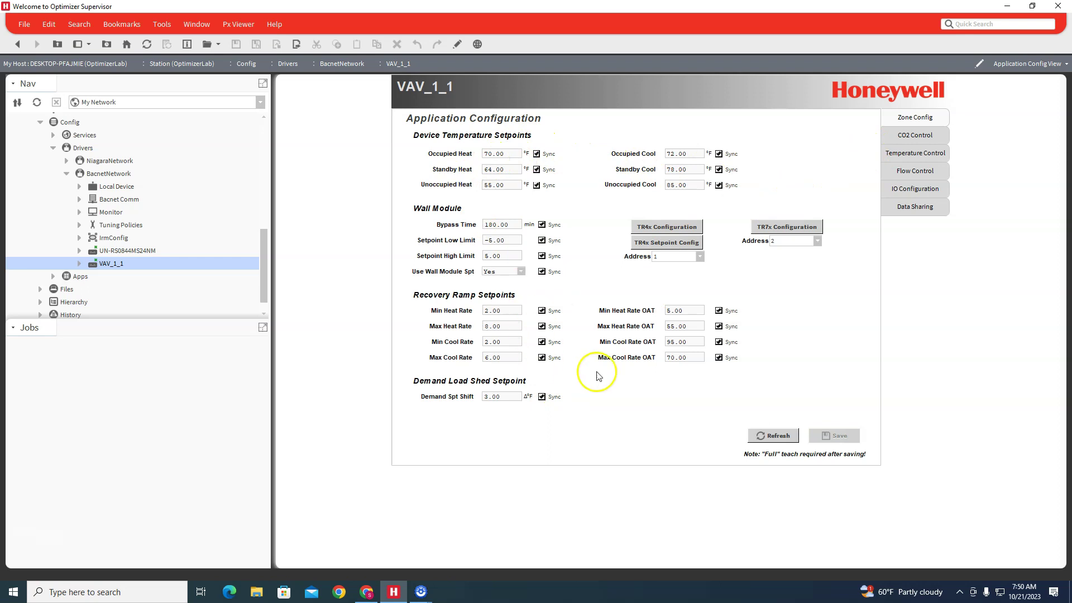
{"action": "left_click", "coordinate": [913, 137]}
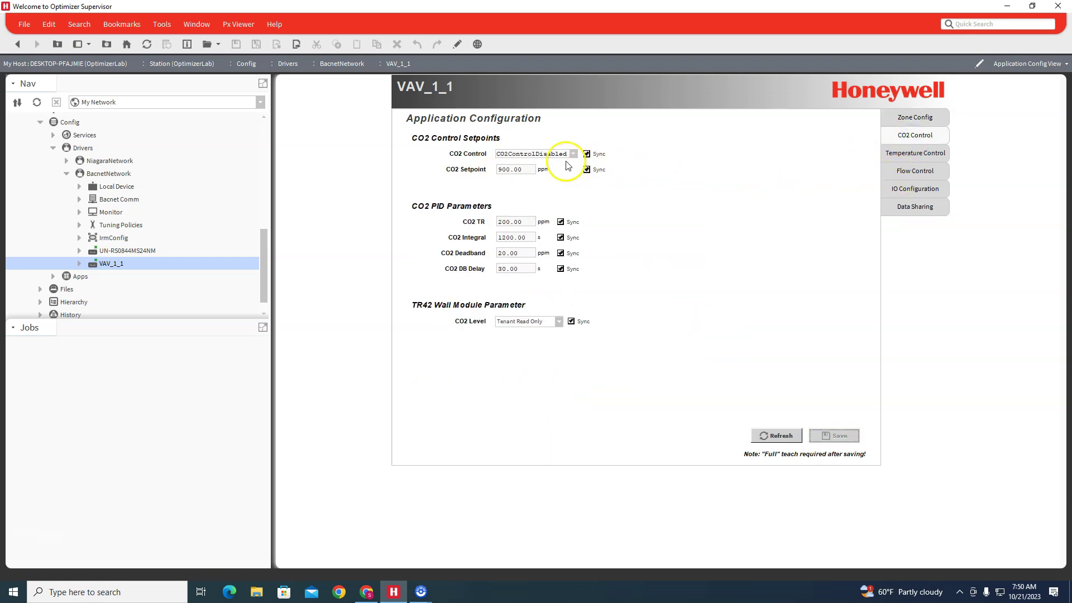
{"action": "left_click", "coordinate": [914, 155]}
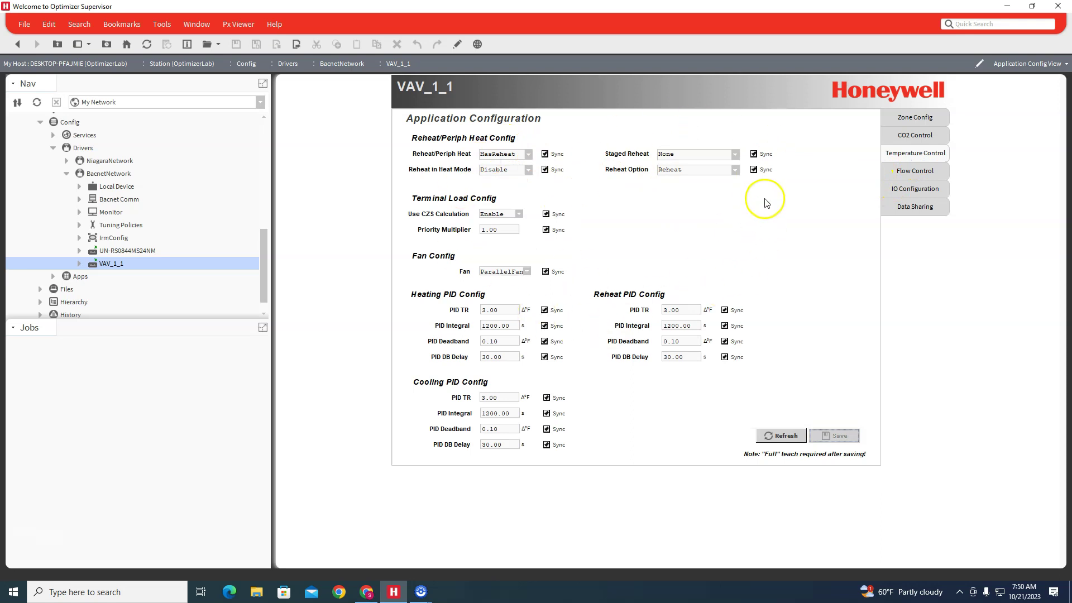
{"action": "left_click", "coordinate": [909, 171]}
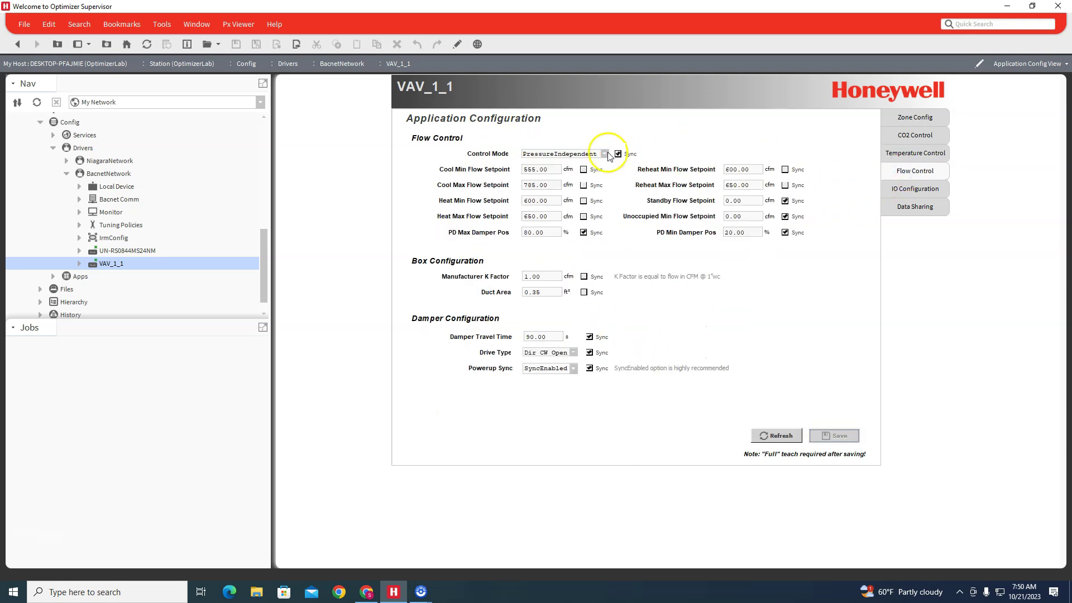
{"action": "left_click", "coordinate": [605, 154]}
{"action": "left_click", "coordinate": [605, 154]}
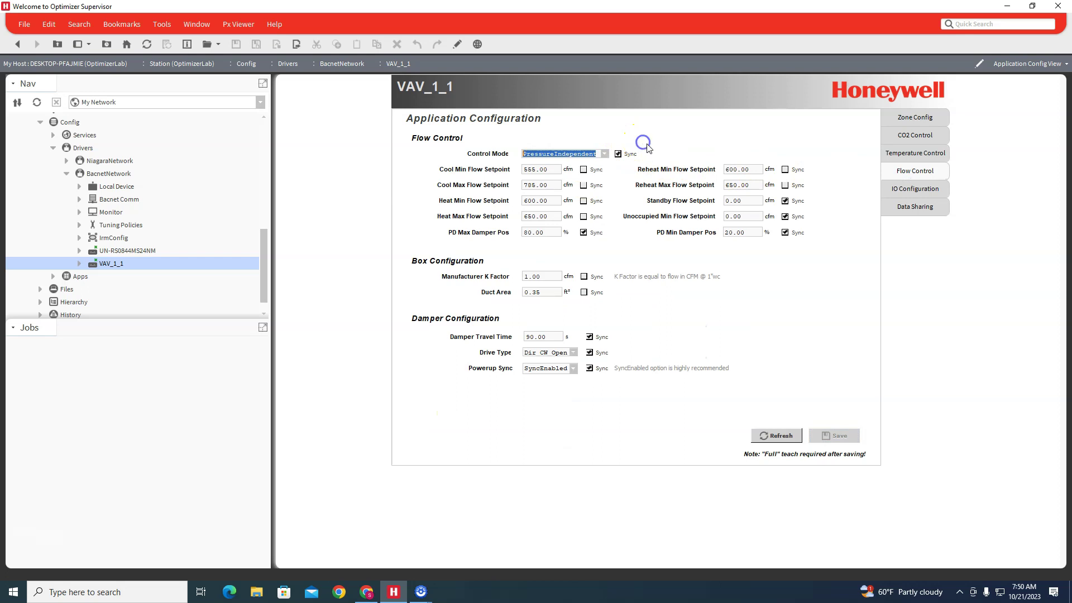
{"action": "left_click", "coordinate": [912, 194]}
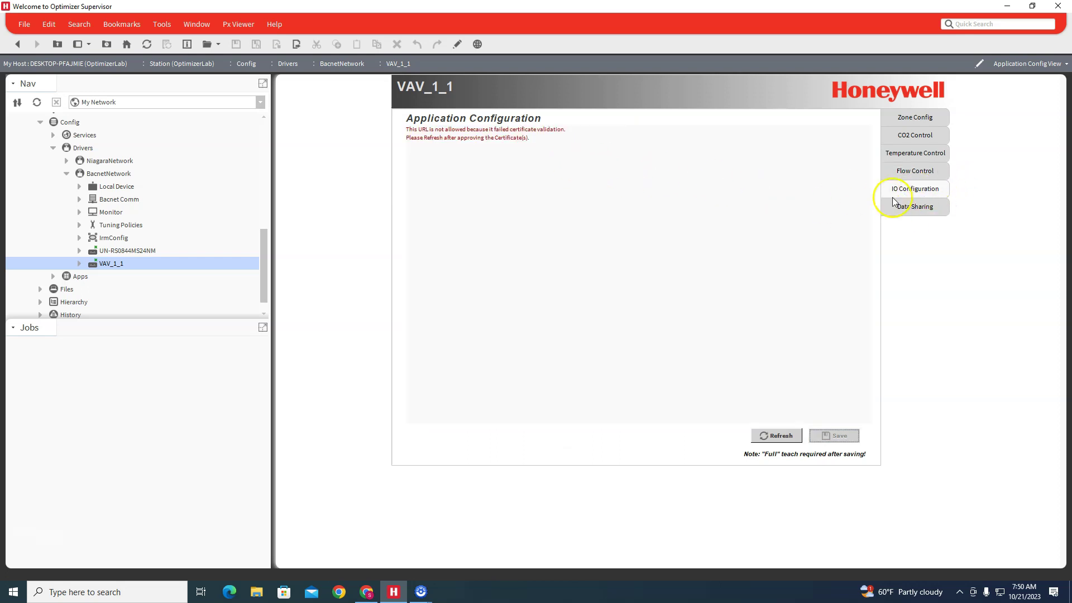
{"action": "left_click", "coordinate": [907, 213]}
{"action": "left_click", "coordinate": [907, 194]}
{"action": "left_click", "coordinate": [916, 207]}
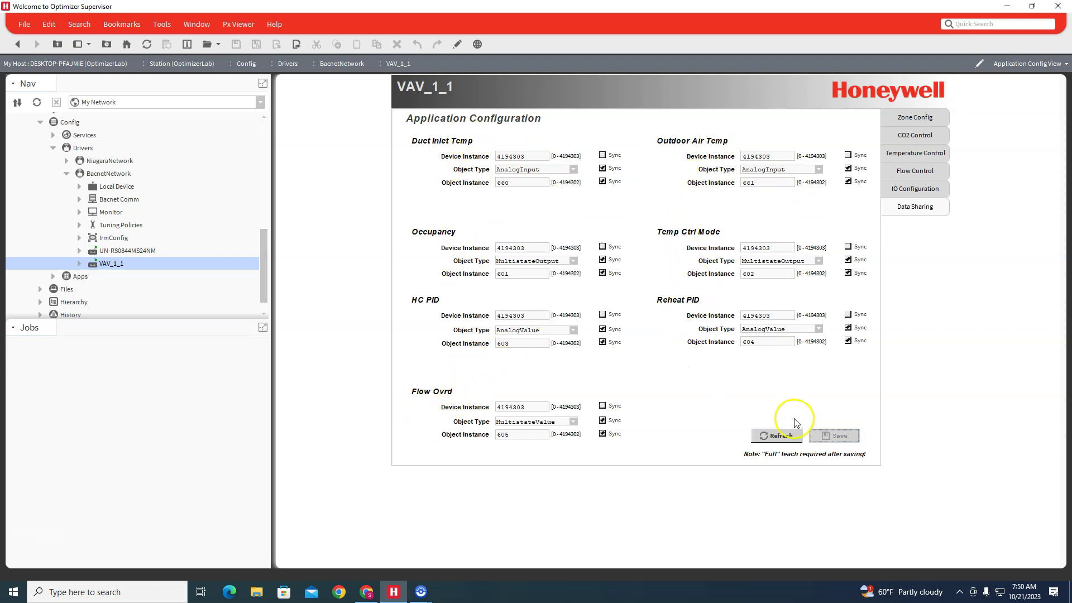
{"action": "left_click", "coordinate": [910, 122]}
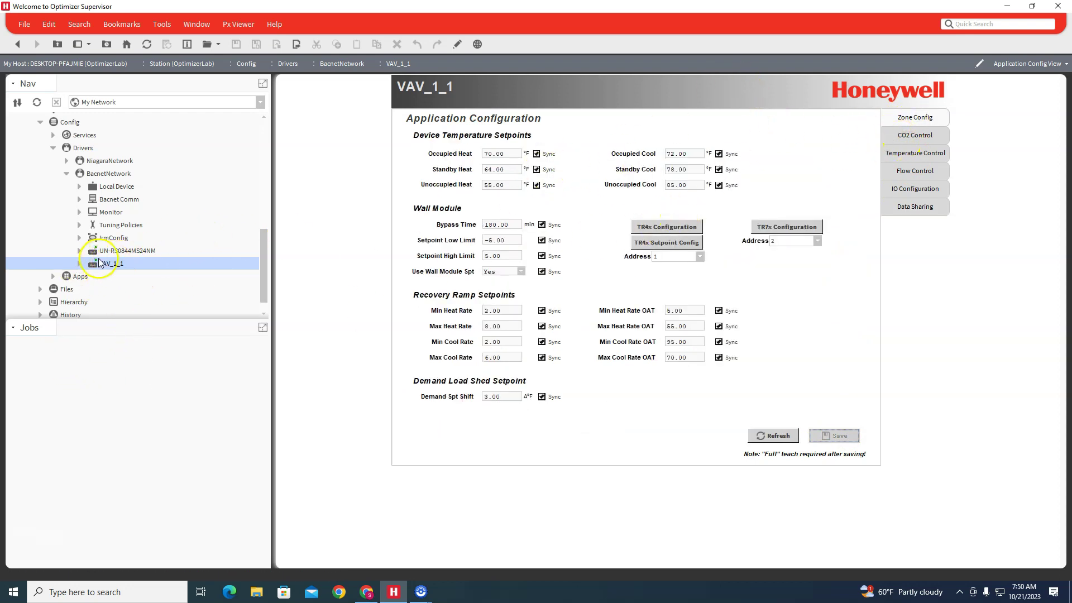
Expand VAV_1_1 > IRM Program and open the Periodic program's wire sheet
{"action": "left_click", "coordinate": [80, 263]}
{"action": "scroll", "coordinate": [129, 300], "scroll_direction": "down", "scroll_amount": 2}
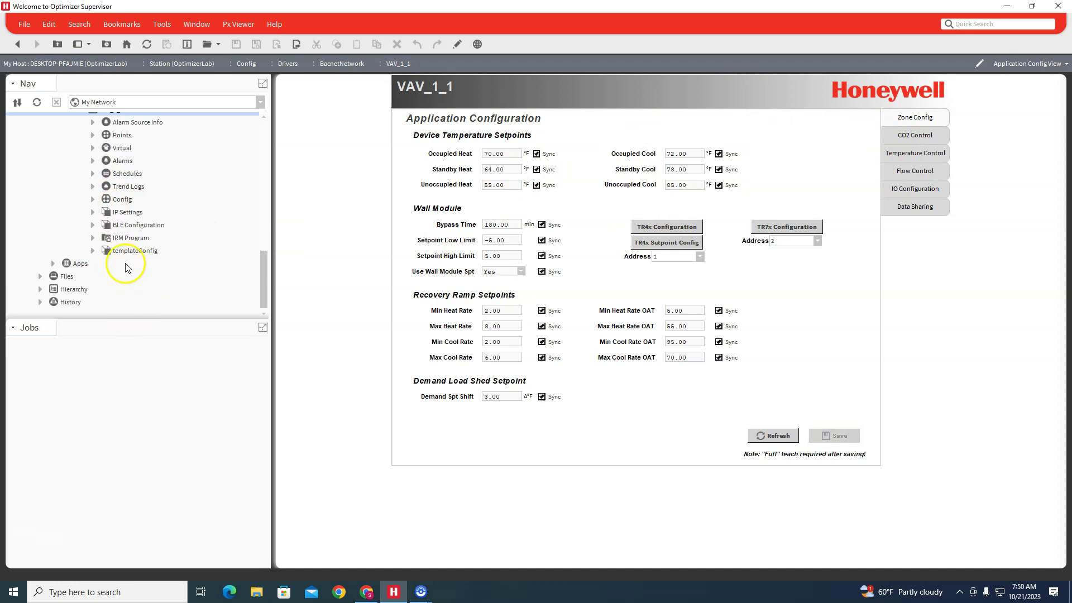
{"action": "left_click", "coordinate": [94, 239]}
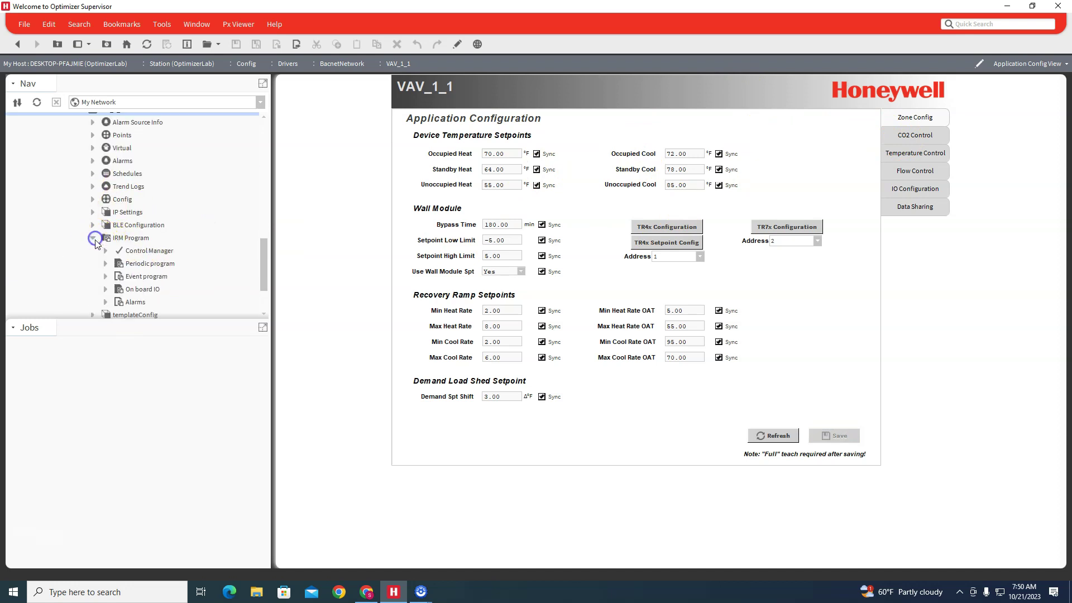
{"action": "left_click", "coordinate": [106, 263]}
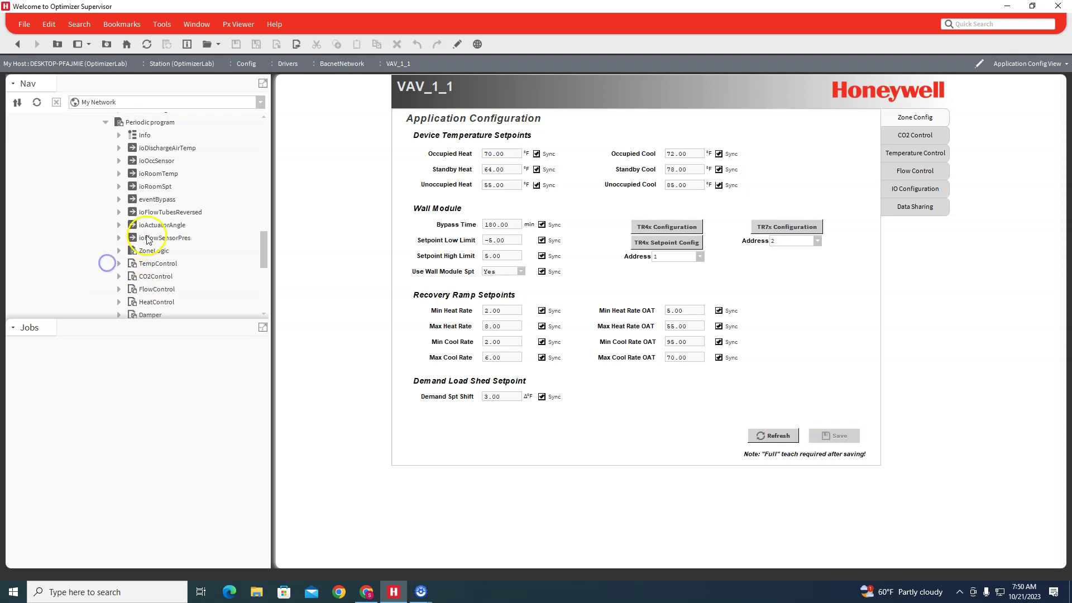
{"action": "scroll", "coordinate": [156, 223], "scroll_direction": "down", "scroll_amount": 2}
{"action": "double_click", "coordinate": [153, 199]}
{"action": "scroll", "coordinate": [458, 255], "scroll_direction": "down", "scroll_amount": 3}
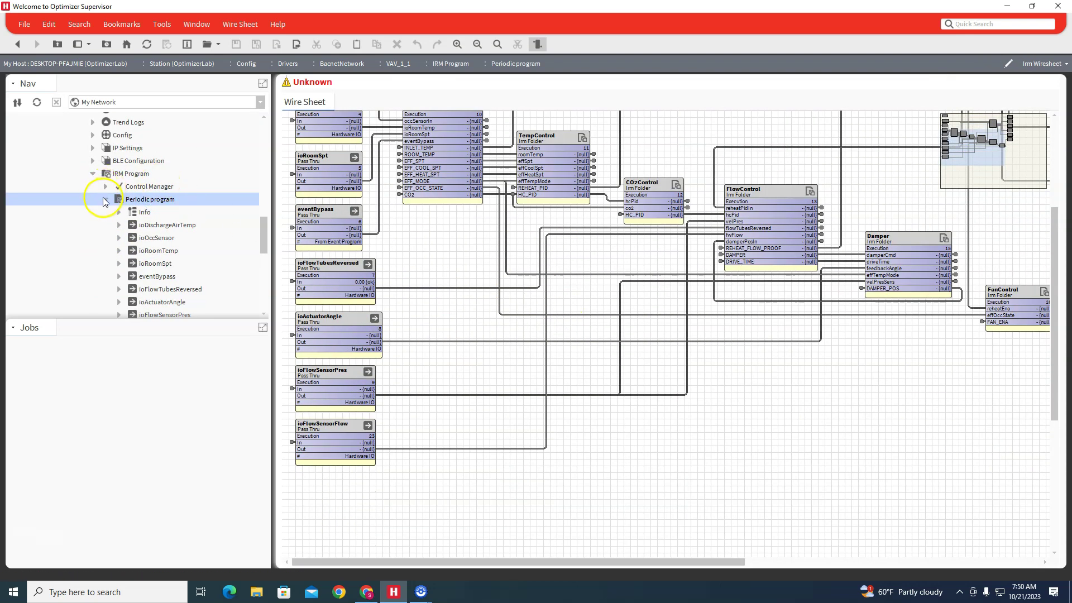
{"action": "left_click", "coordinate": [106, 200]}
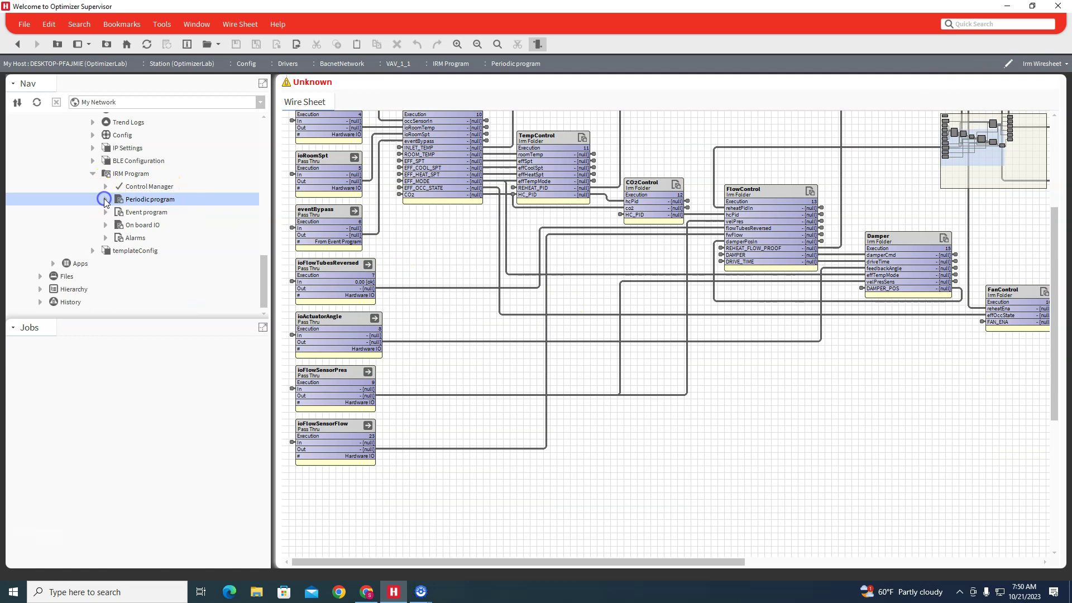
Open the On board IO wire sheet, then collapse IRM Program and select VAV_1_1
{"action": "double_click", "coordinate": [128, 230]}
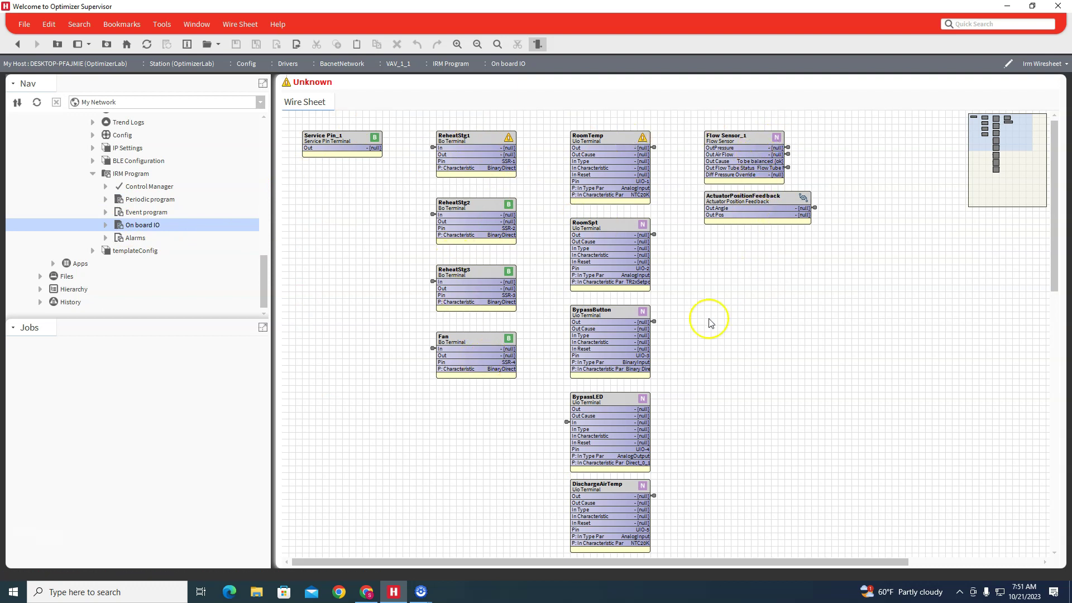
{"action": "scroll", "coordinate": [144, 239], "scroll_direction": "up", "scroll_amount": 1}
{"action": "scroll", "coordinate": [131, 243], "scroll_direction": "down", "scroll_amount": 1}
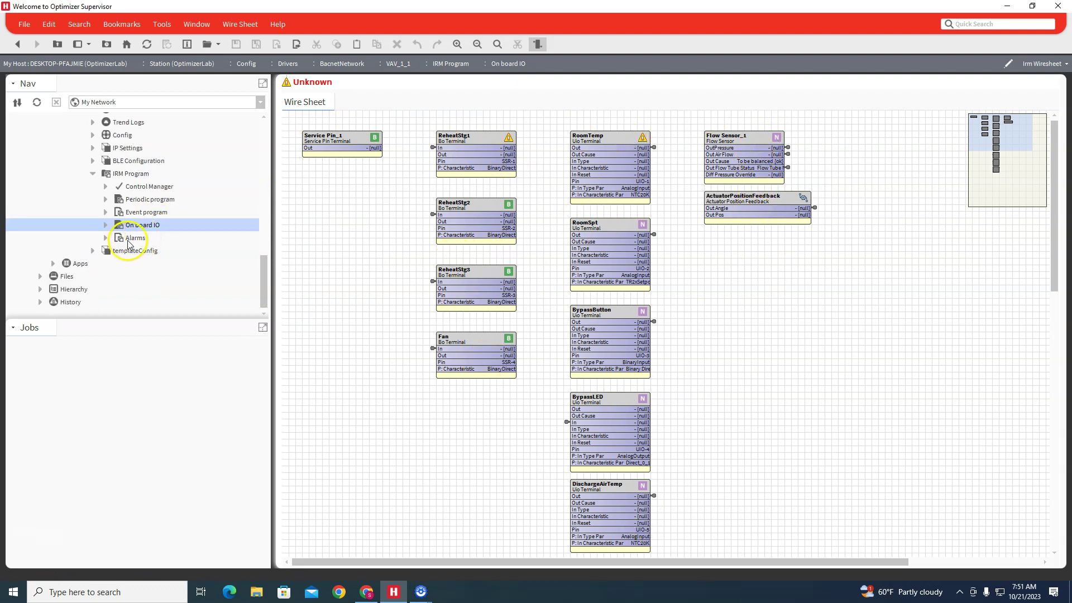
{"action": "scroll", "coordinate": [129, 226], "scroll_direction": "up", "scroll_amount": 1}
{"action": "left_click", "coordinate": [92, 213]}
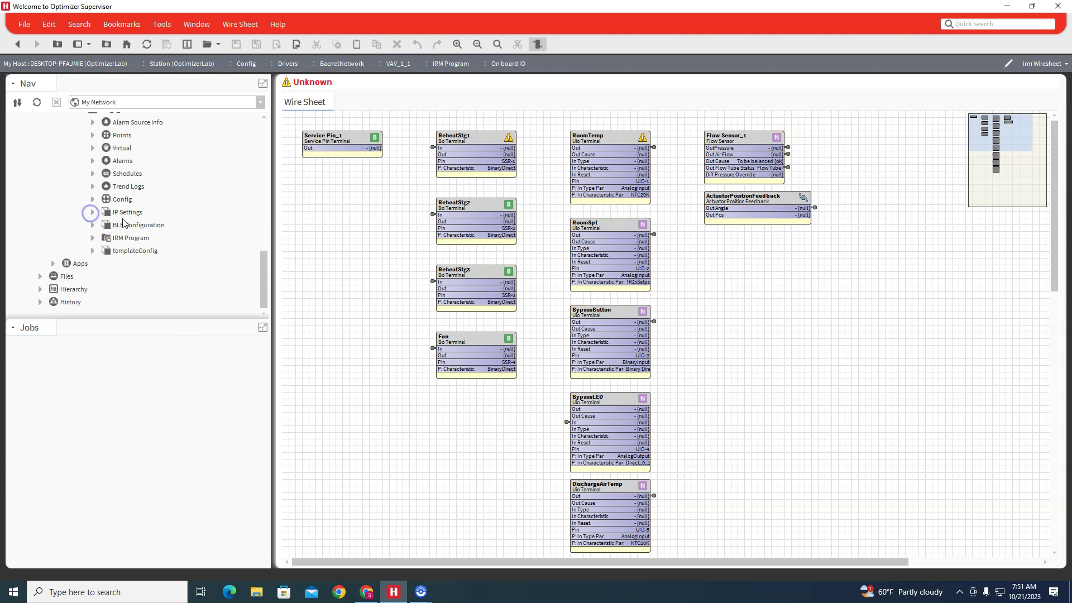
{"action": "scroll", "coordinate": [106, 232], "scroll_direction": "up", "scroll_amount": 4}
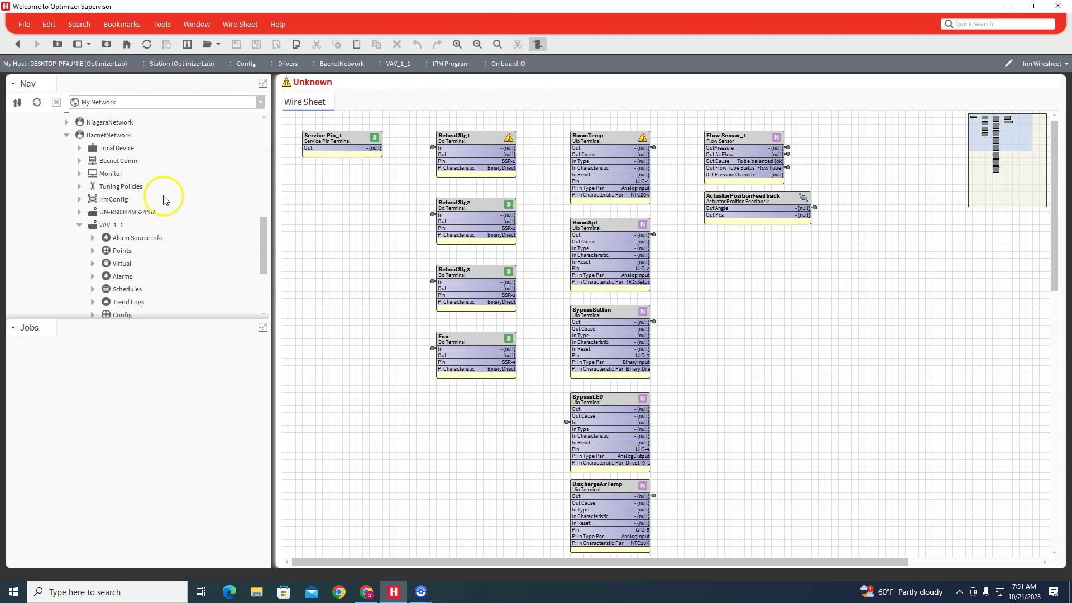
{"action": "left_click", "coordinate": [119, 225]}
Switch VAV_1_1 back to its Application Config View from the Views menu
{"action": "right_click", "coordinate": [120, 228]}
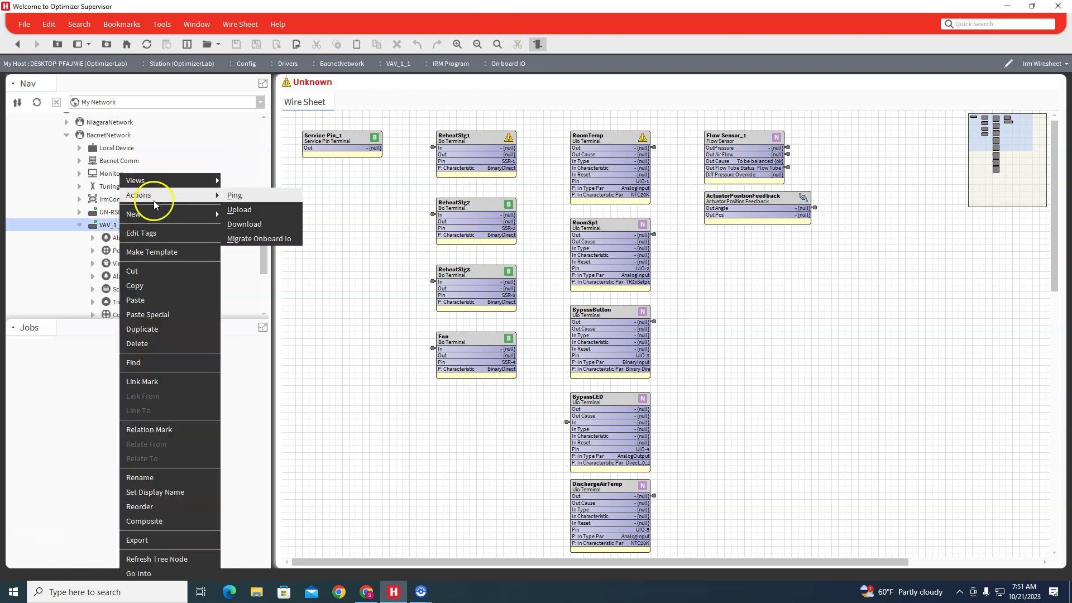
{"action": "mouse_move", "coordinate": [156, 182]}
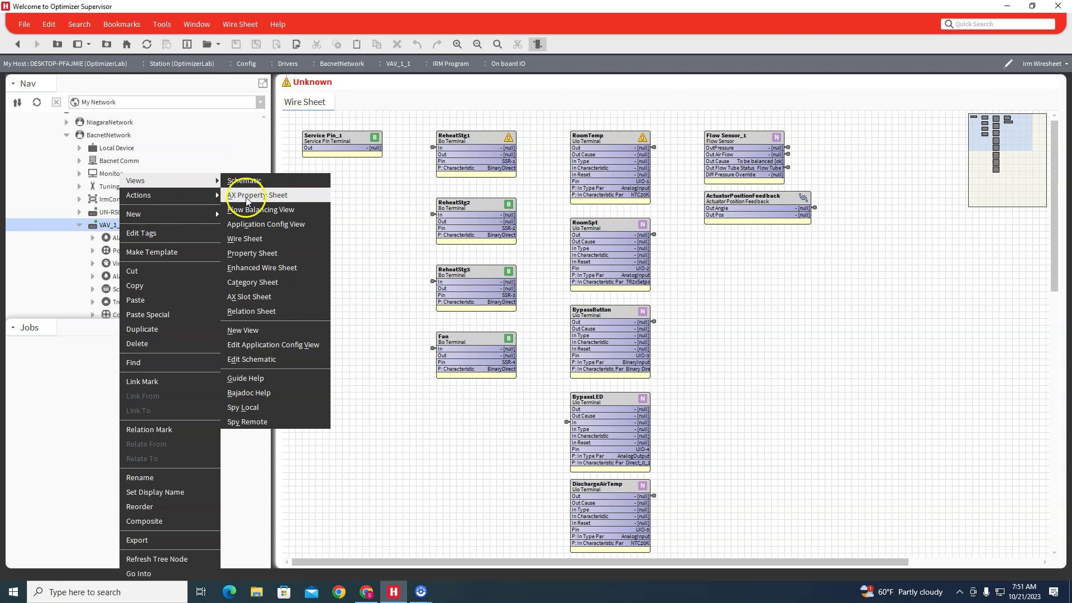
{"action": "left_click", "coordinate": [268, 224]}
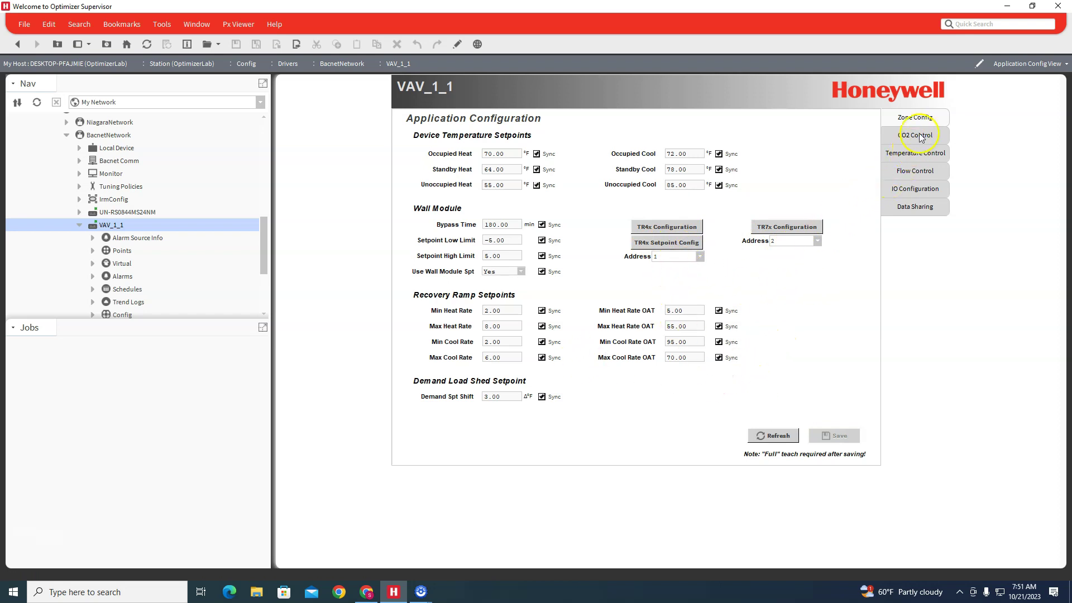
Set Temperature Control to HasReheat, Three Stages staged reheat, Reheat option, and ParallelFan
{"action": "left_click", "coordinate": [921, 156]}
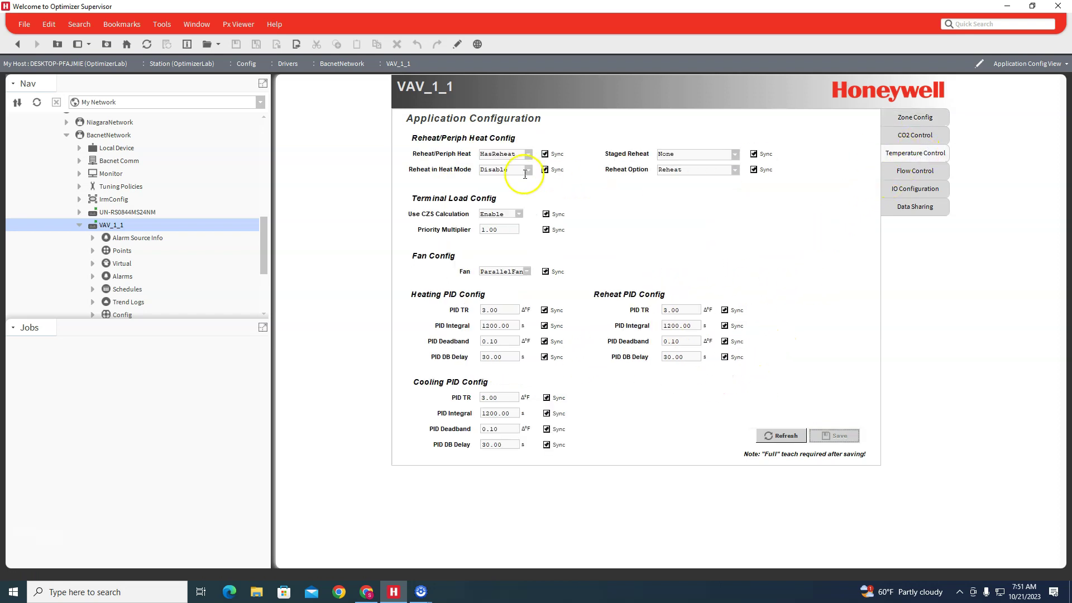
{"action": "left_click", "coordinate": [529, 154]}
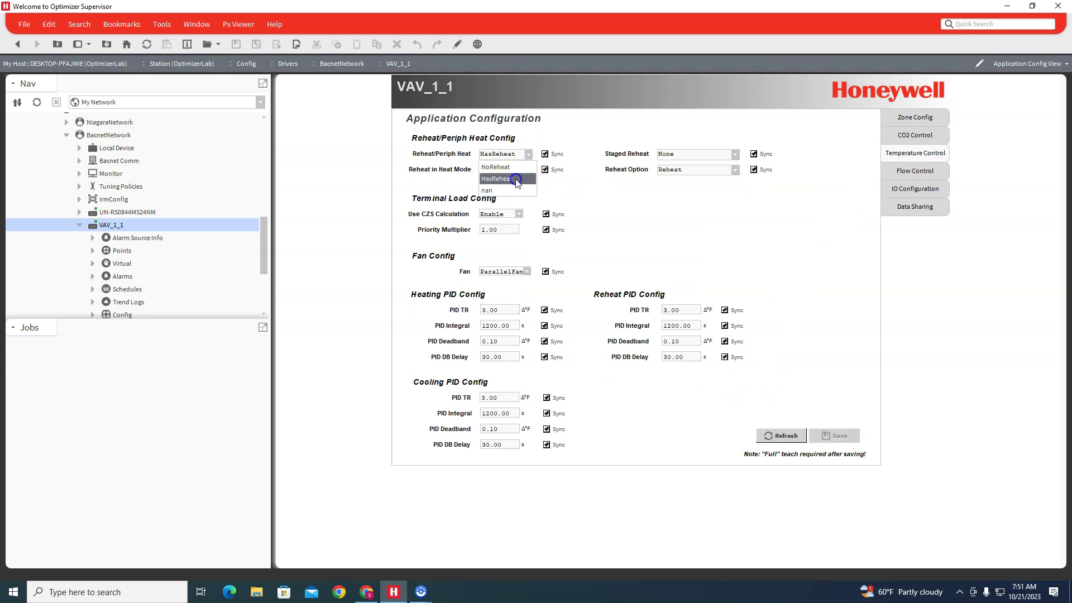
{"action": "left_click", "coordinate": [515, 179]}
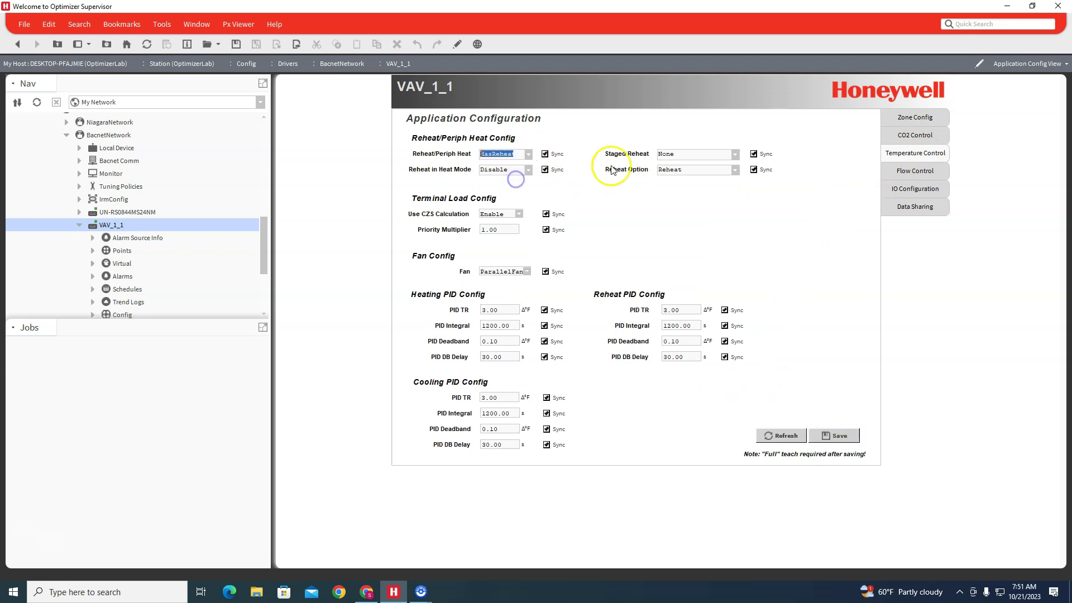
{"action": "left_click", "coordinate": [735, 156]}
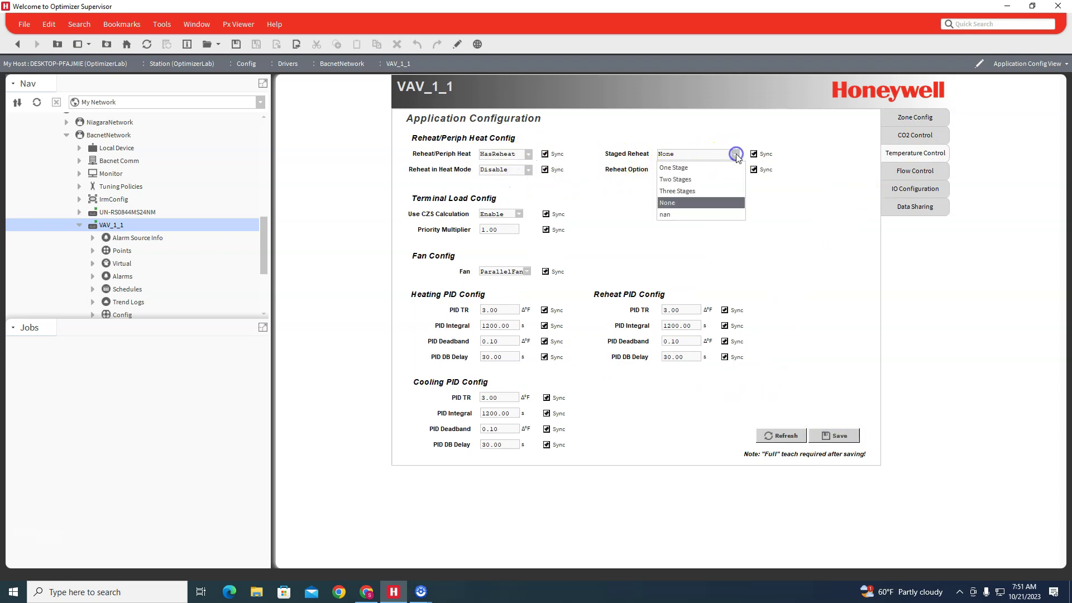
{"action": "left_click", "coordinate": [727, 193]}
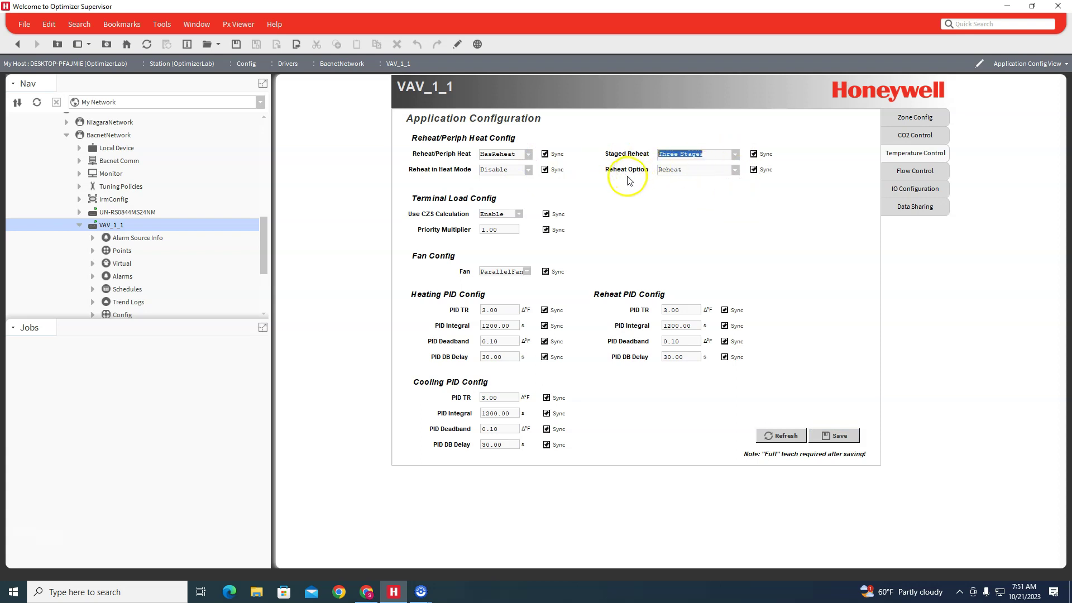
{"action": "left_click", "coordinate": [737, 170]}
{"action": "left_click", "coordinate": [729, 194]}
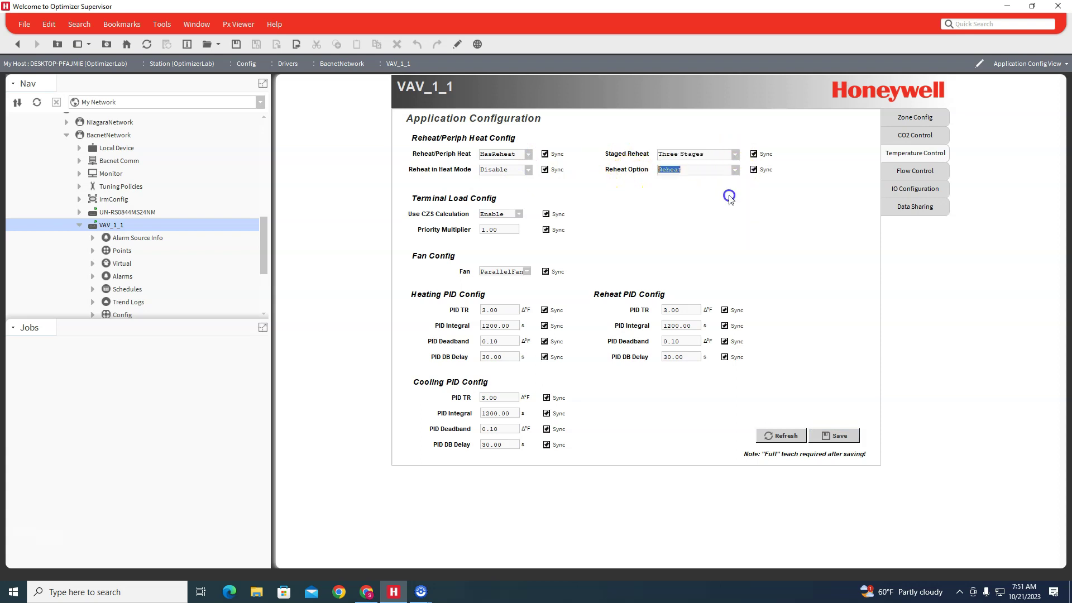
{"action": "left_click", "coordinate": [527, 274]}
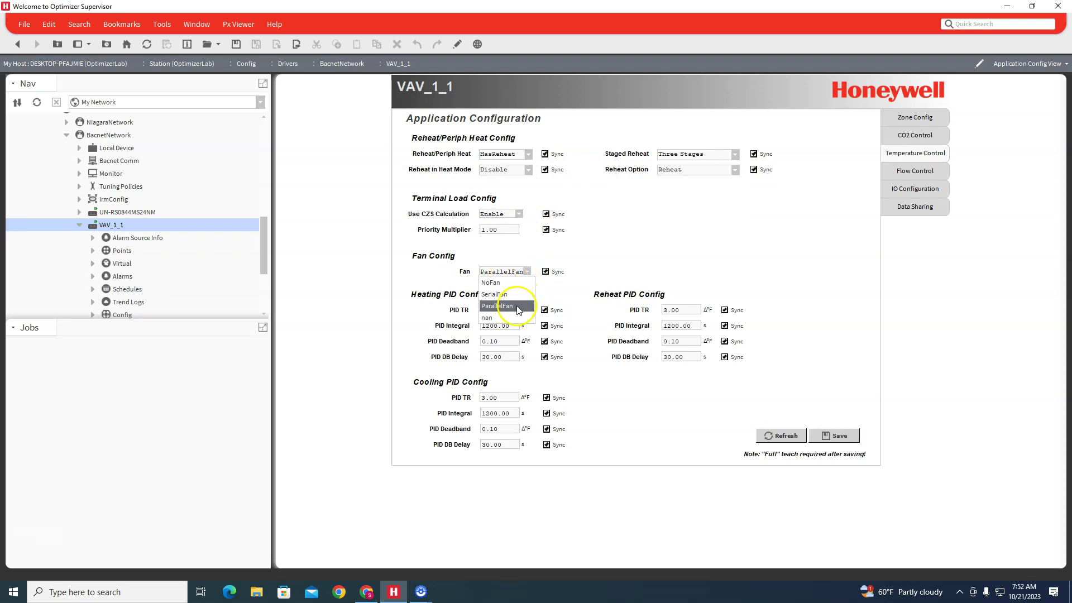
{"action": "left_click", "coordinate": [513, 305]}
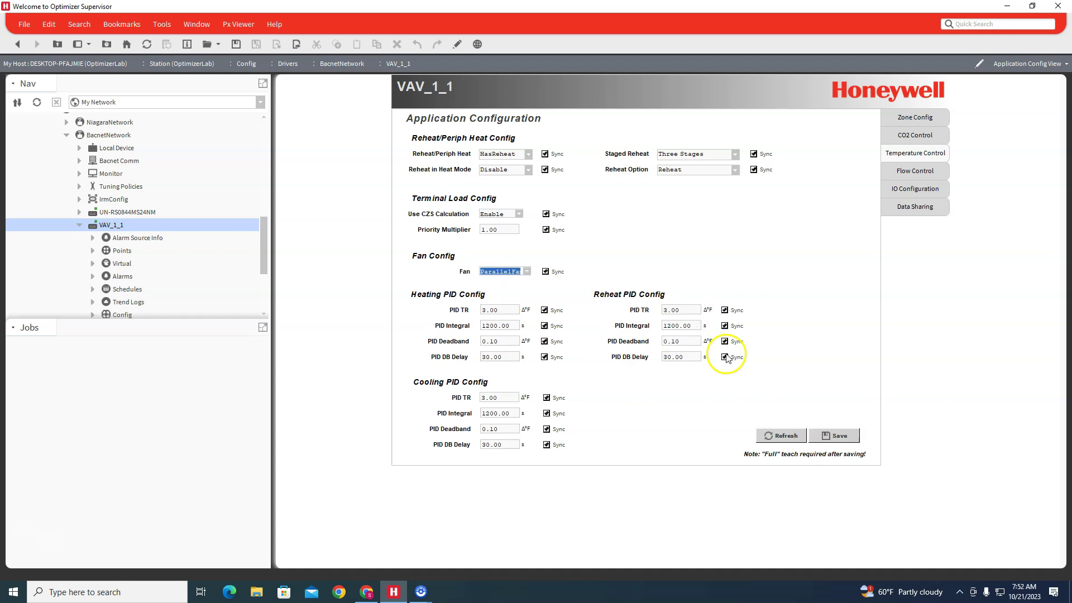